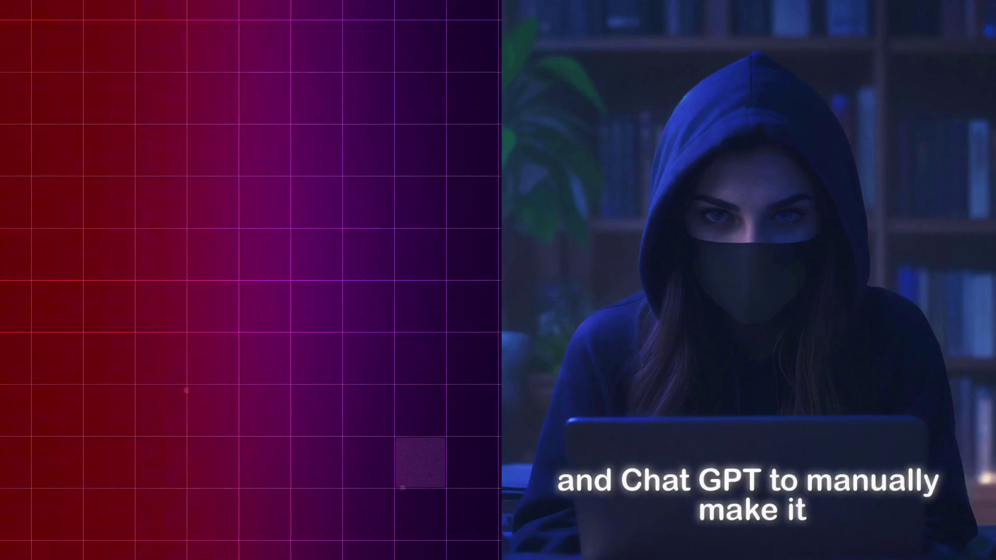
Play the sample Would You Rather preview
{"action": "left_click", "coordinate": [326, 248]}
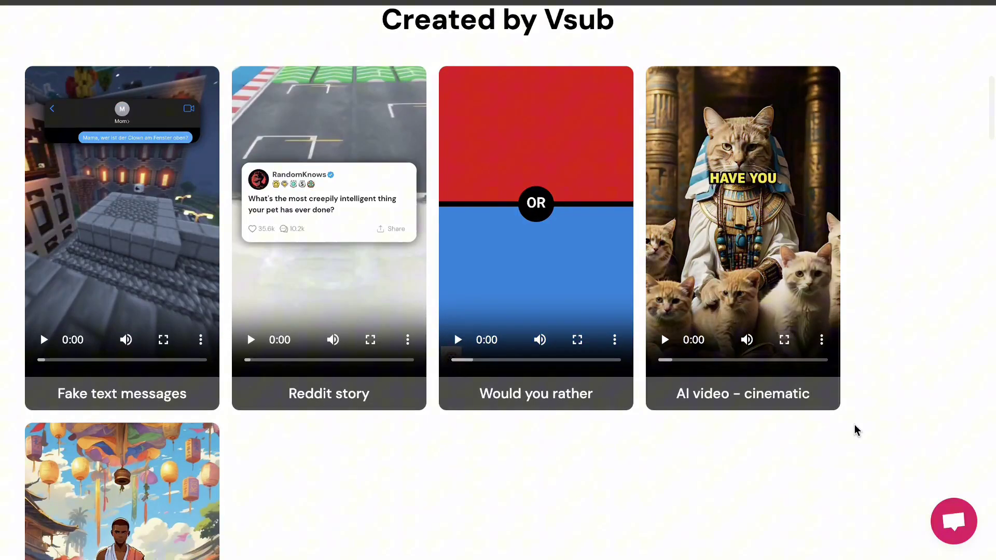
{"action": "scroll", "coordinate": [854, 424], "scroll_direction": "down", "scroll_amount": 10}
{"action": "scroll", "coordinate": [856, 424], "scroll_direction": "down", "scroll_amount": 15}
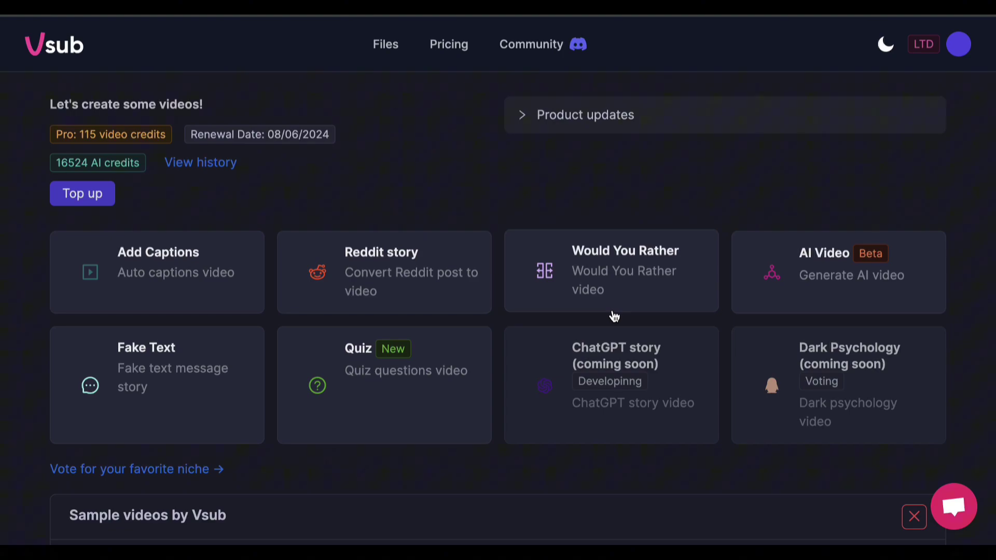
Open the Would You Rather creator and scroll to the empty Questions panel
{"action": "left_click", "coordinate": [664, 298]}
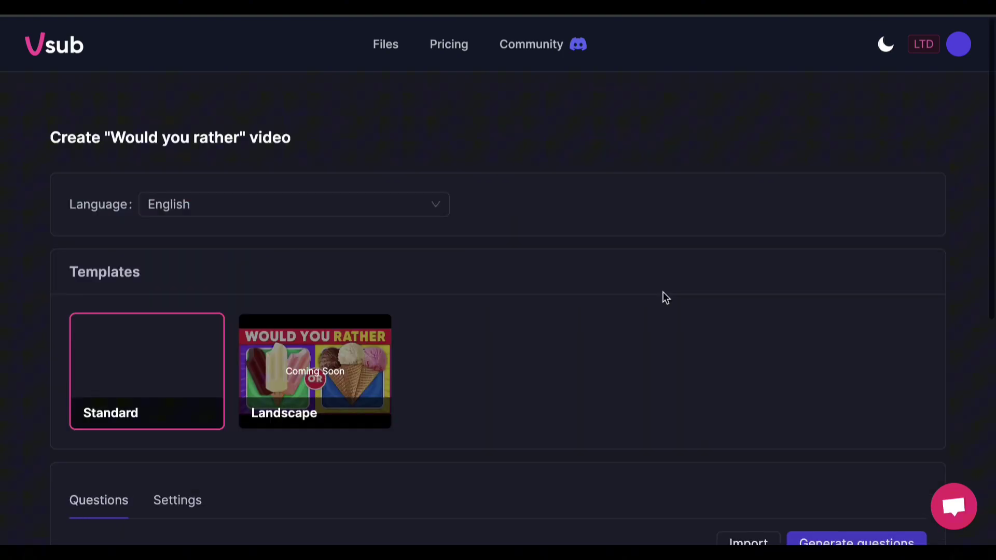
{"action": "scroll", "coordinate": [658, 291], "scroll_direction": "down", "scroll_amount": 3}
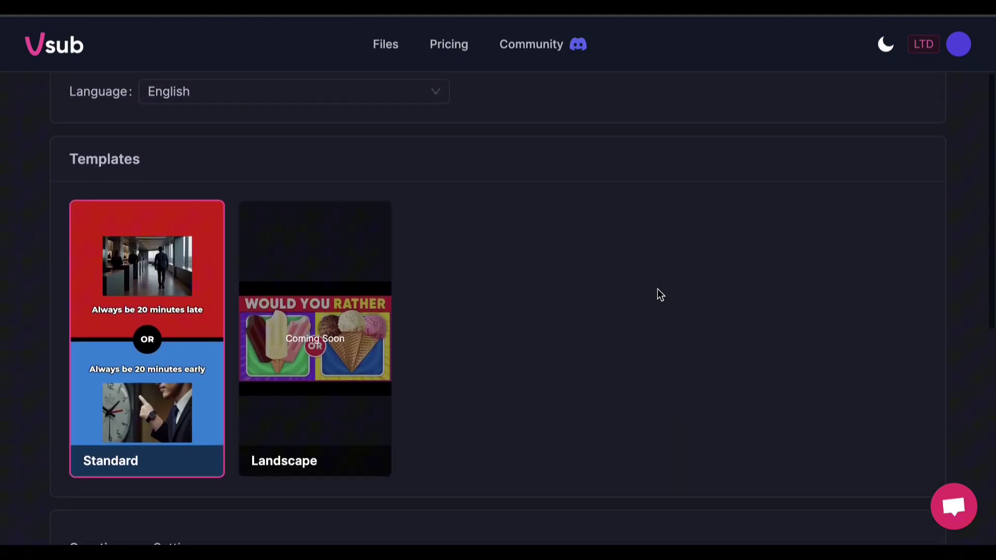
{"action": "scroll", "coordinate": [658, 293], "scroll_direction": "down", "scroll_amount": 5}
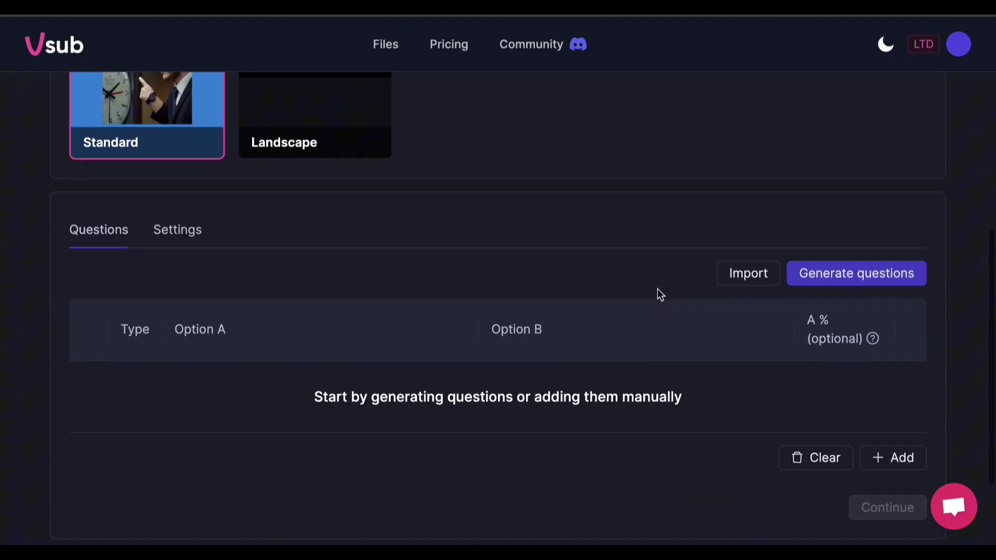
{"action": "scroll", "coordinate": [658, 293], "scroll_direction": "down", "scroll_amount": 2}
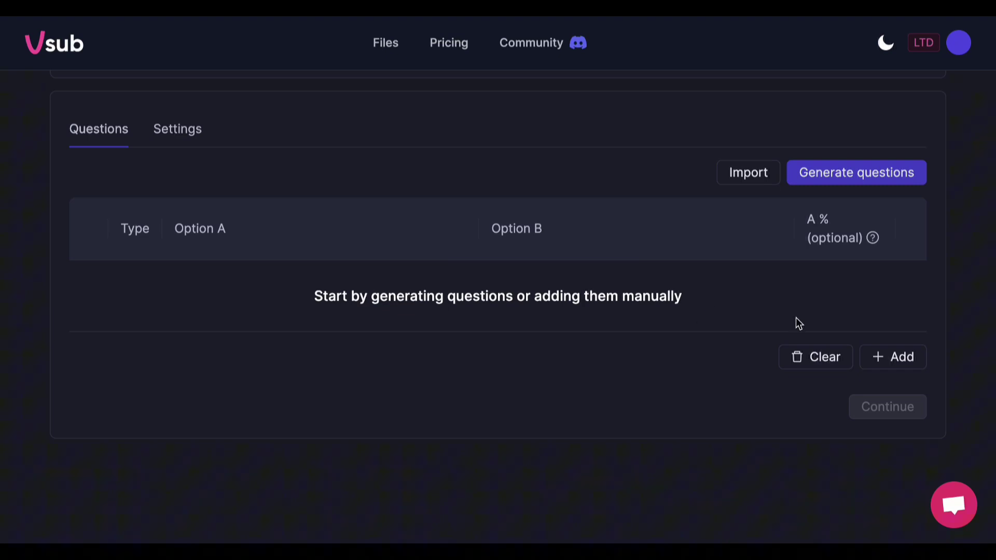
Add a manual Summer versus Winter question row, leaving its percentage empty
{"action": "left_click", "coordinate": [891, 365]}
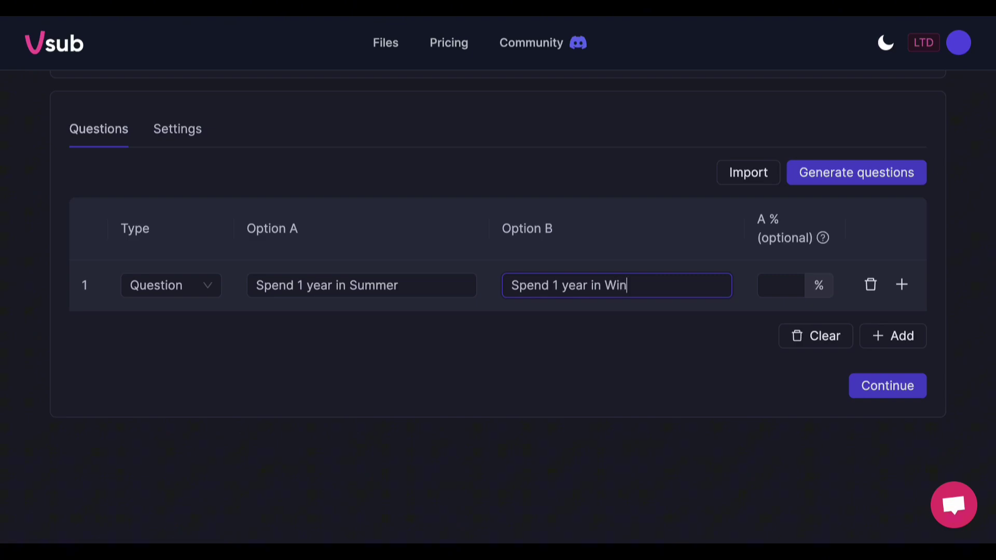
{"action": "left_click", "coordinate": [780, 290]}
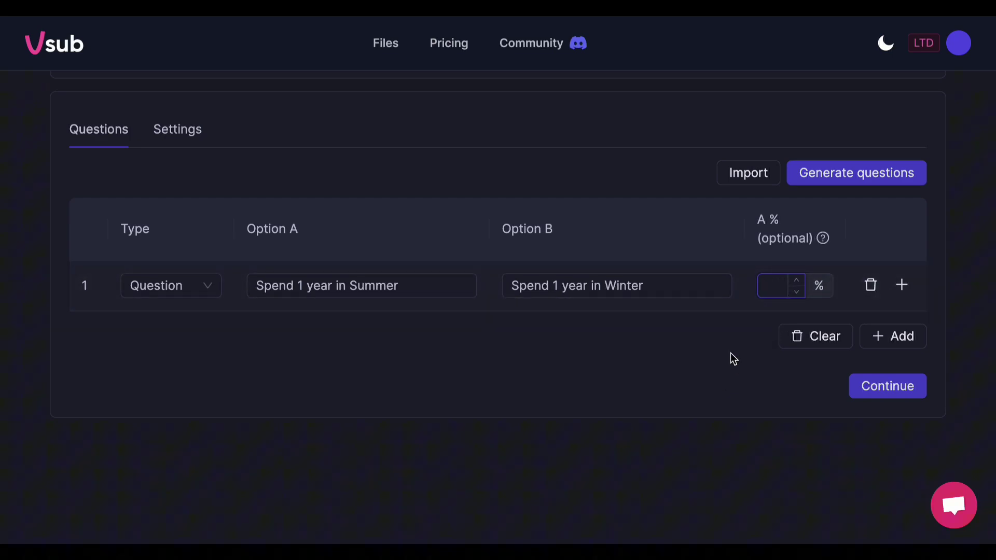
{"action": "mouse_move", "coordinate": [826, 240]}
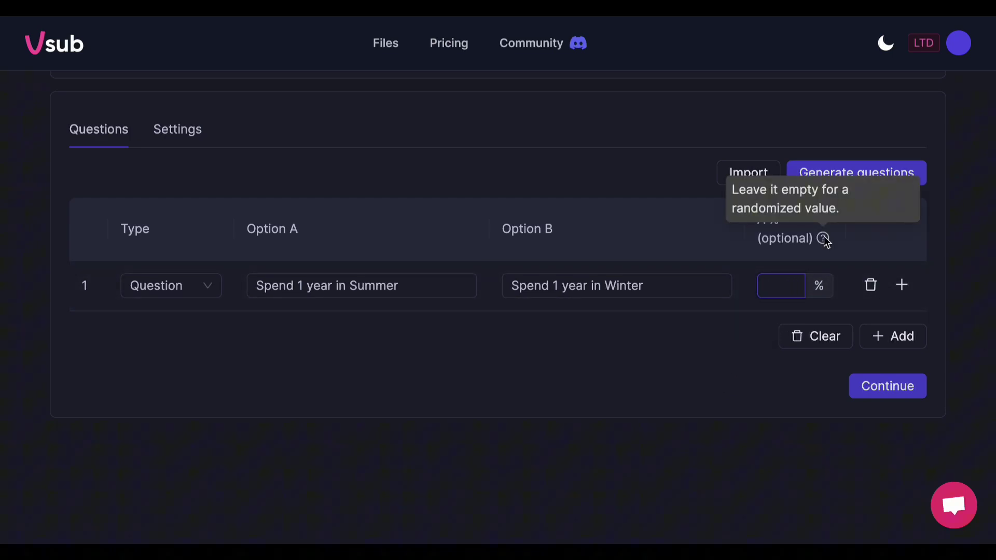
{"action": "left_click", "coordinate": [731, 348]}
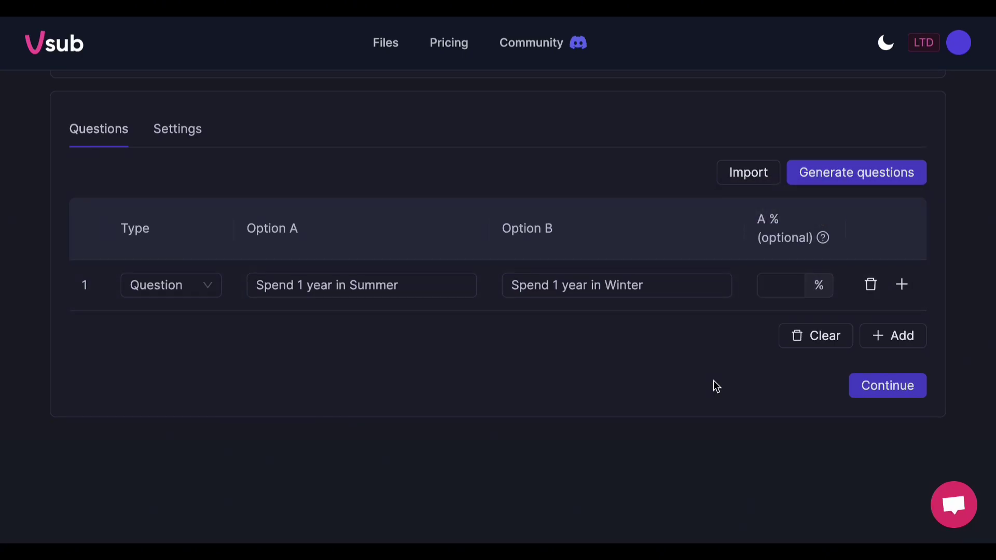
Generate AI question pairs and delete the Summer versus Winter row
{"action": "left_click", "coordinate": [848, 174]}
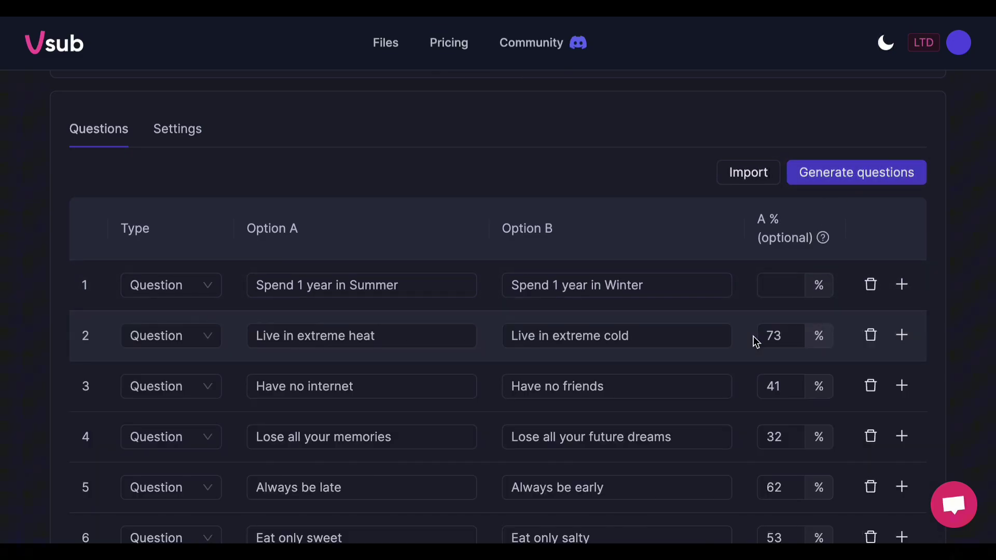
{"action": "scroll", "coordinate": [753, 336], "scroll_direction": "down", "scroll_amount": 3}
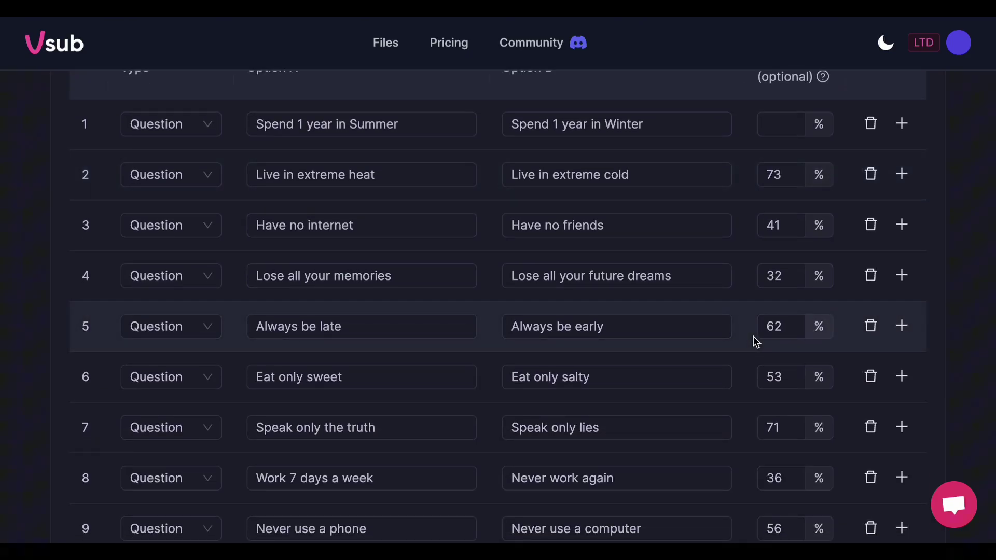
{"action": "left_click", "coordinate": [872, 128]}
{"action": "scroll", "coordinate": [740, 208], "scroll_direction": "down", "scroll_amount": 7}
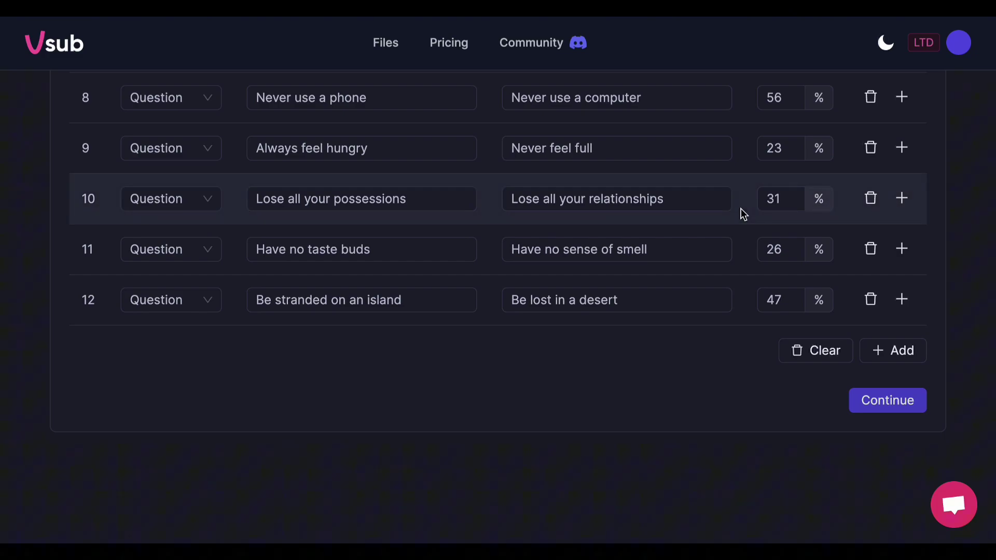
{"action": "scroll", "coordinate": [741, 209], "scroll_direction": "up", "scroll_amount": 4}
{"action": "scroll", "coordinate": [740, 209], "scroll_direction": "up", "scroll_amount": 8}
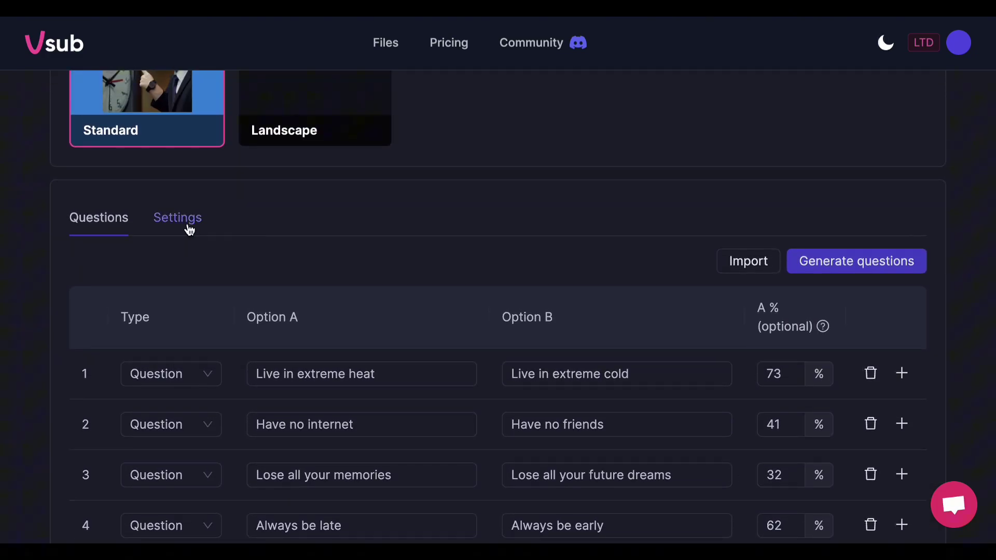
In Settings, keep Elevenlabs as voice provider and Adam as the narration voice
{"action": "left_click", "coordinate": [190, 229]}
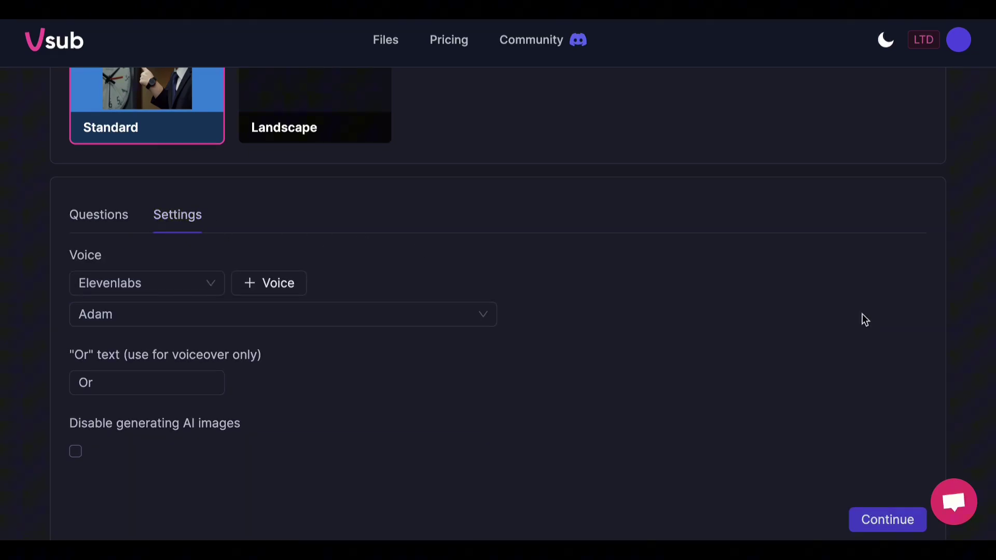
{"action": "scroll", "coordinate": [862, 313], "scroll_direction": "down", "scroll_amount": 3}
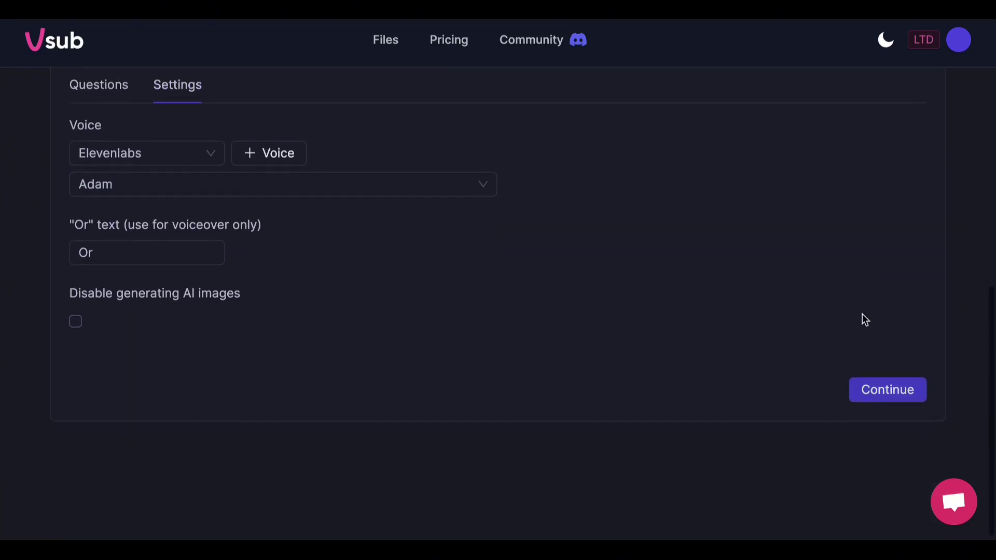
{"action": "left_click", "coordinate": [186, 155]}
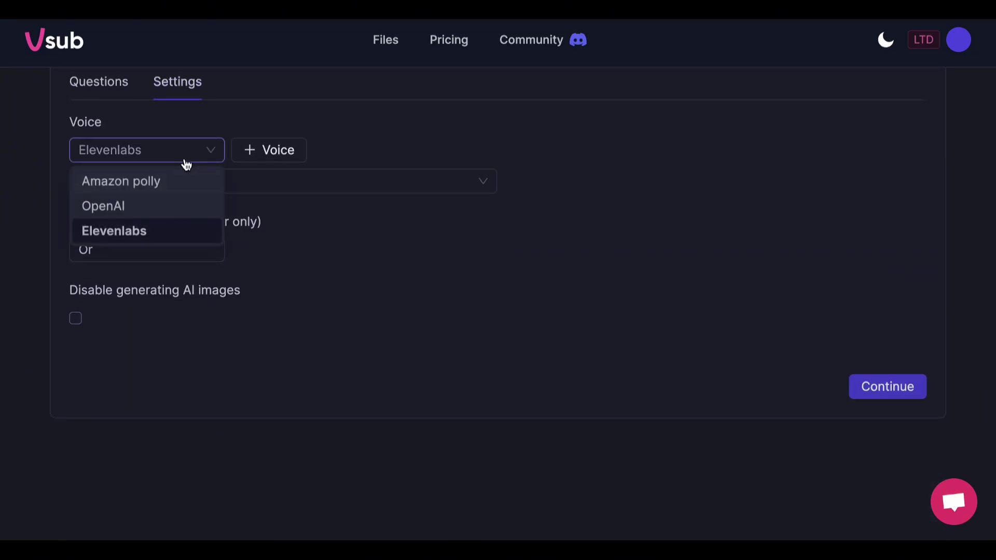
{"action": "left_click", "coordinate": [211, 234]}
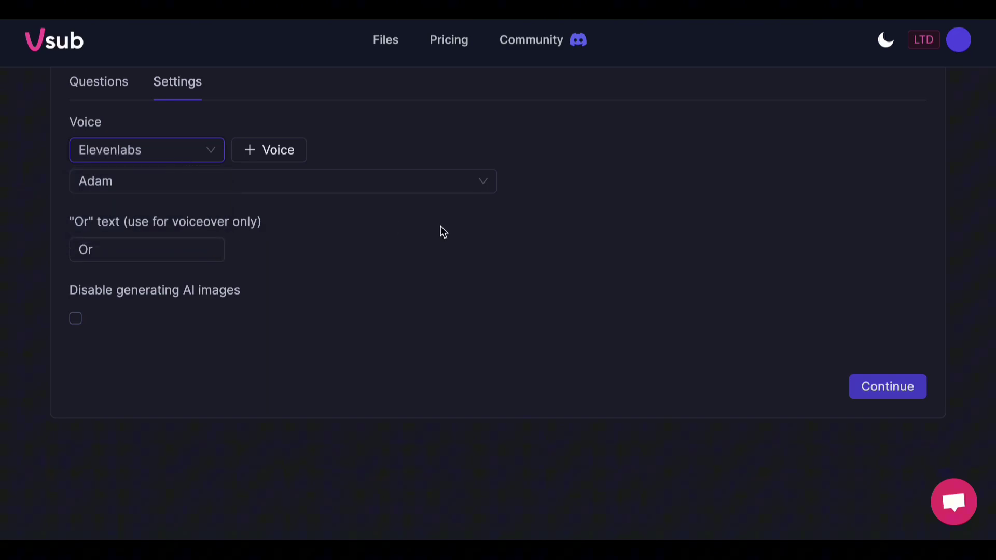
{"action": "scroll", "coordinate": [787, 356], "scroll_direction": "up", "scroll_amount": 2}
{"action": "left_click", "coordinate": [433, 258]}
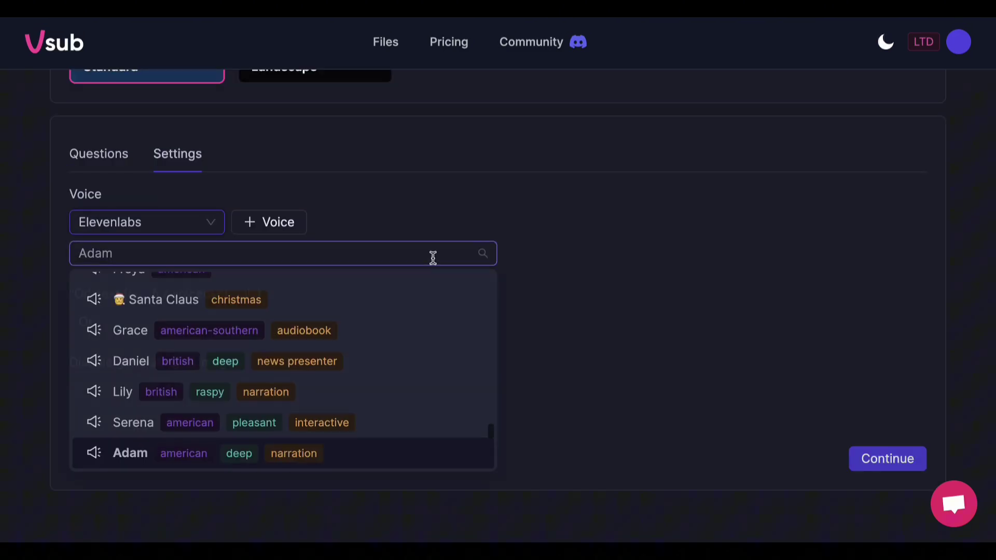
{"action": "scroll", "coordinate": [442, 346], "scroll_direction": "down", "scroll_amount": 3}
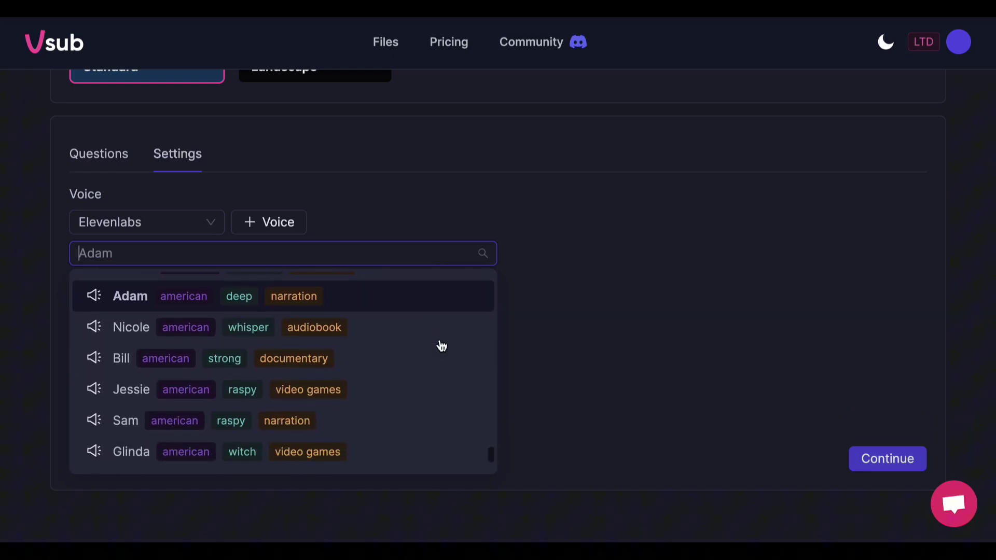
{"action": "scroll", "coordinate": [441, 346], "scroll_direction": "down", "scroll_amount": 1}
{"action": "scroll", "coordinate": [441, 346], "scroll_direction": "up", "scroll_amount": 3}
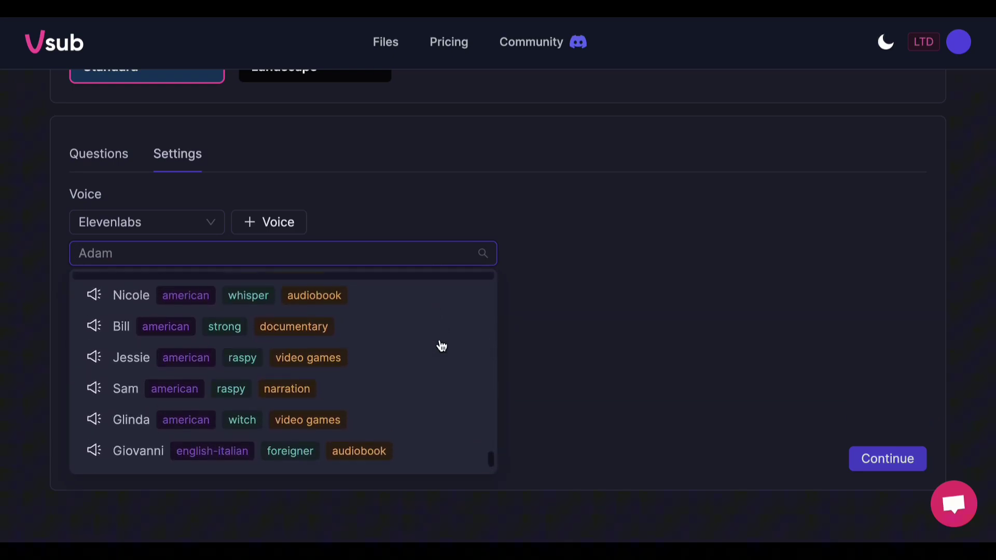
{"action": "left_click", "coordinate": [550, 326]}
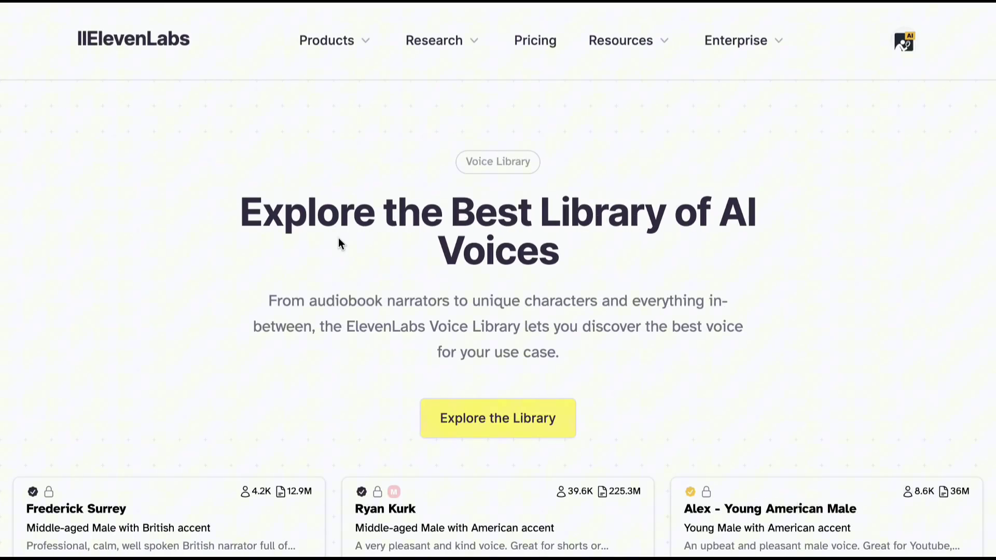
Add the young Australian male voice from the Voice Library to VoiceLab
{"action": "scroll", "coordinate": [338, 239], "scroll_direction": "down", "scroll_amount": 3}
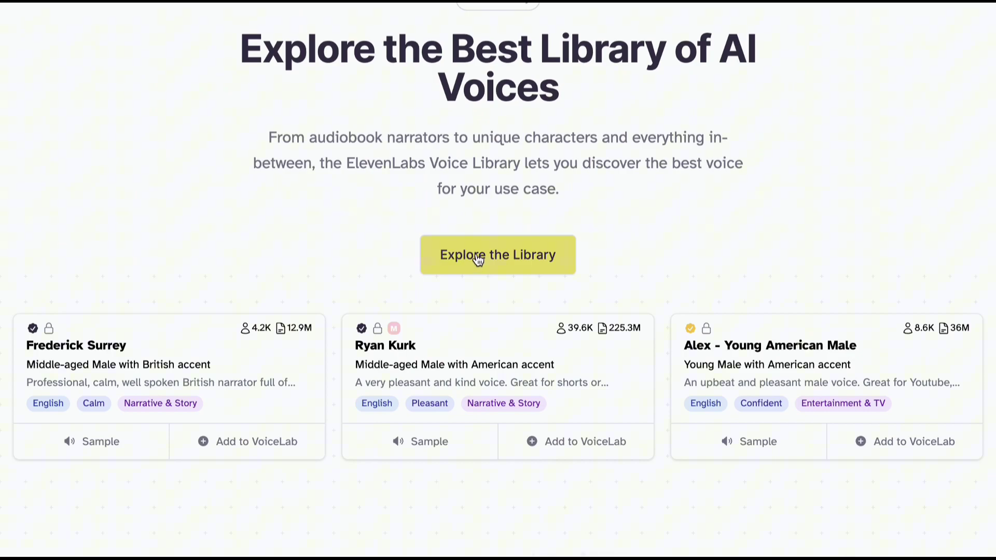
{"action": "left_click", "coordinate": [478, 258]}
{"action": "scroll", "coordinate": [476, 257], "scroll_direction": "down", "scroll_amount": 8}
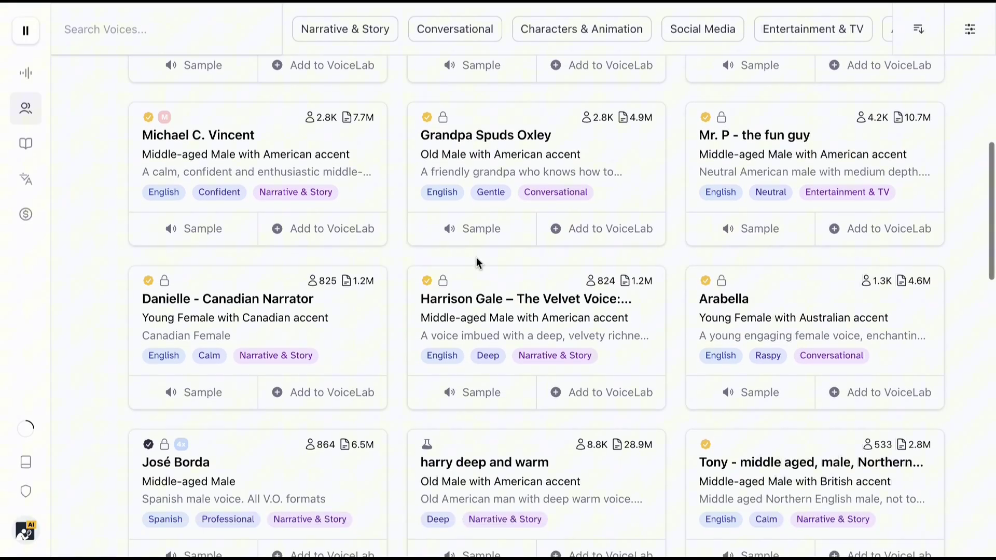
{"action": "scroll", "coordinate": [476, 257], "scroll_direction": "down", "scroll_amount": 13}
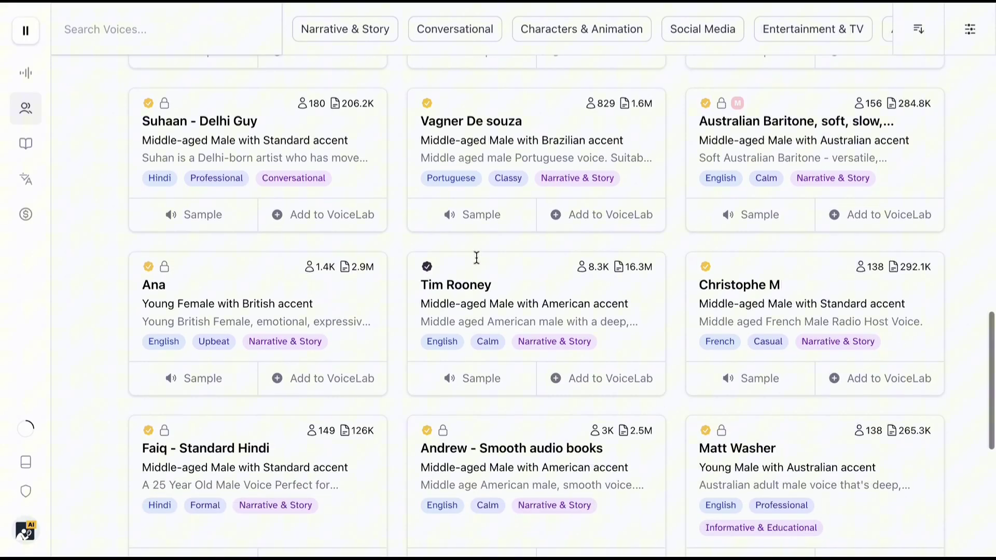
{"action": "scroll", "coordinate": [476, 257], "scroll_direction": "down", "scroll_amount": 5}
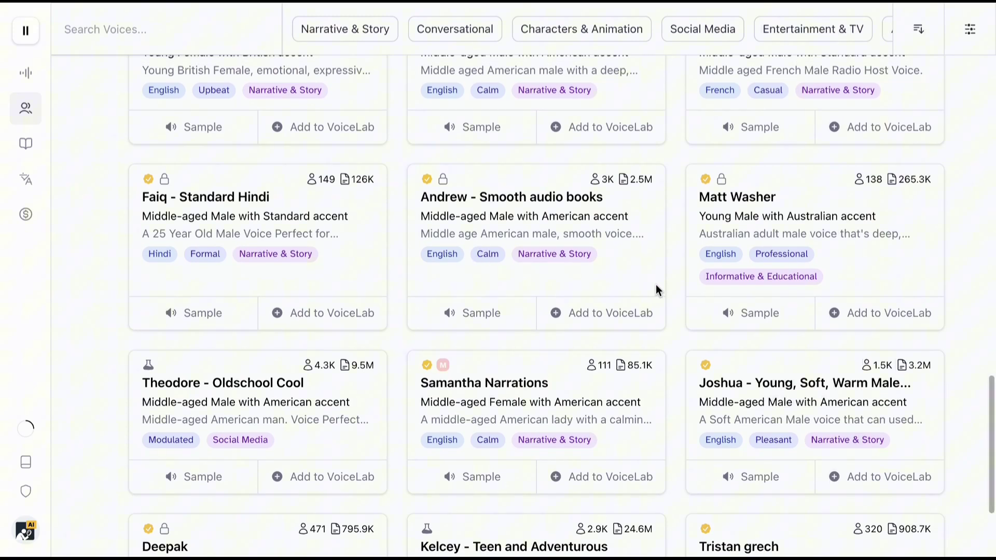
{"action": "left_click", "coordinate": [839, 318]}
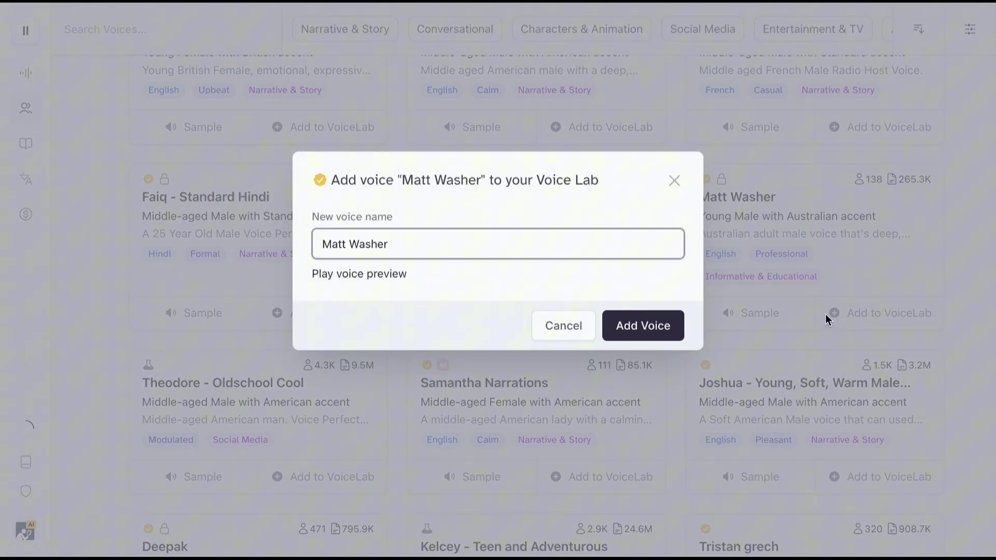
{"action": "left_click", "coordinate": [620, 326]}
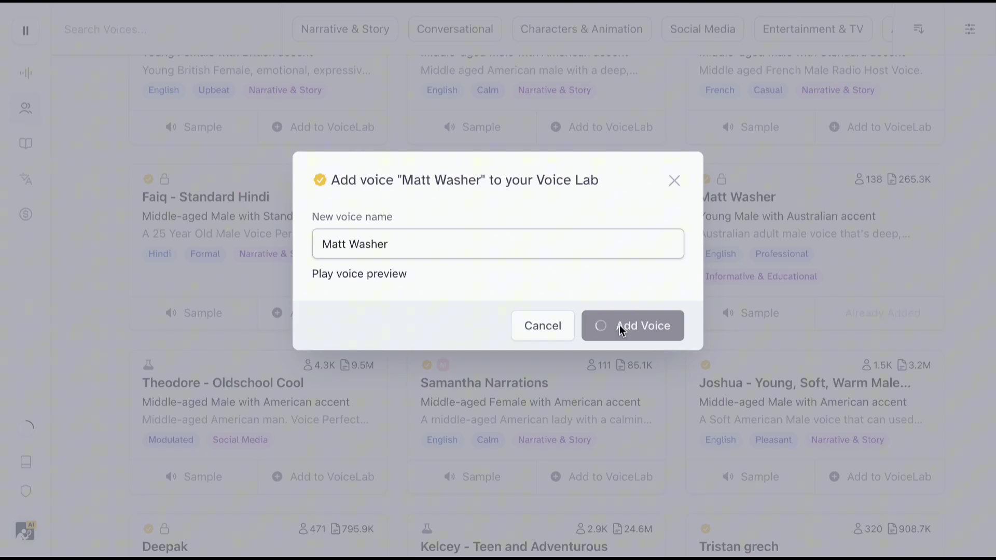
{"action": "left_click", "coordinate": [654, 314]}
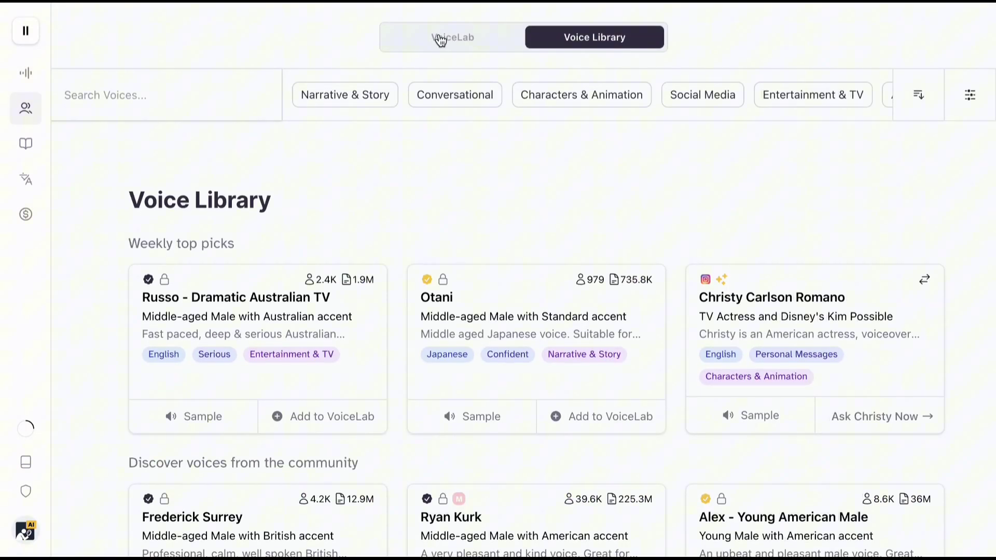
Copy the Australian voice's share link from VoiceLab
{"action": "left_click", "coordinate": [440, 38]}
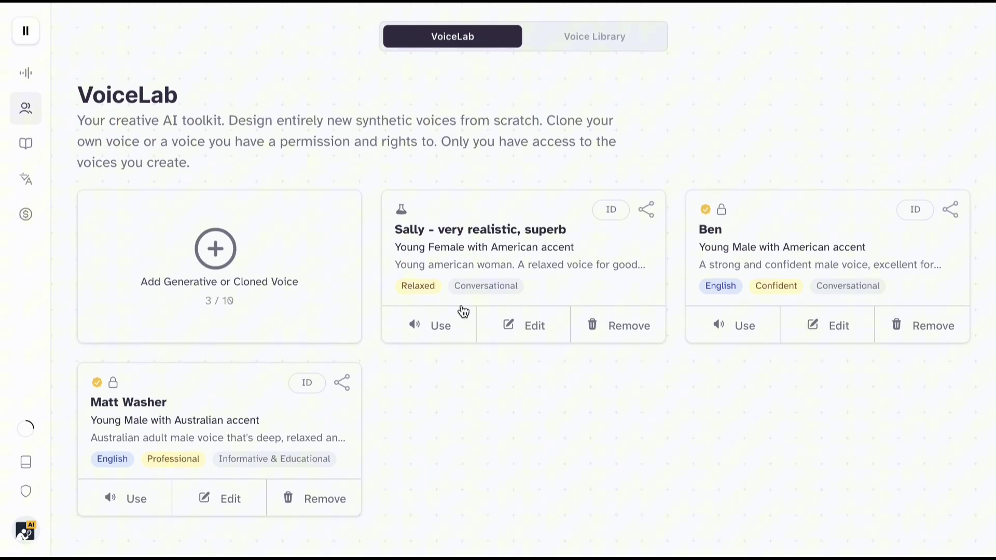
{"action": "left_click", "coordinate": [343, 387]}
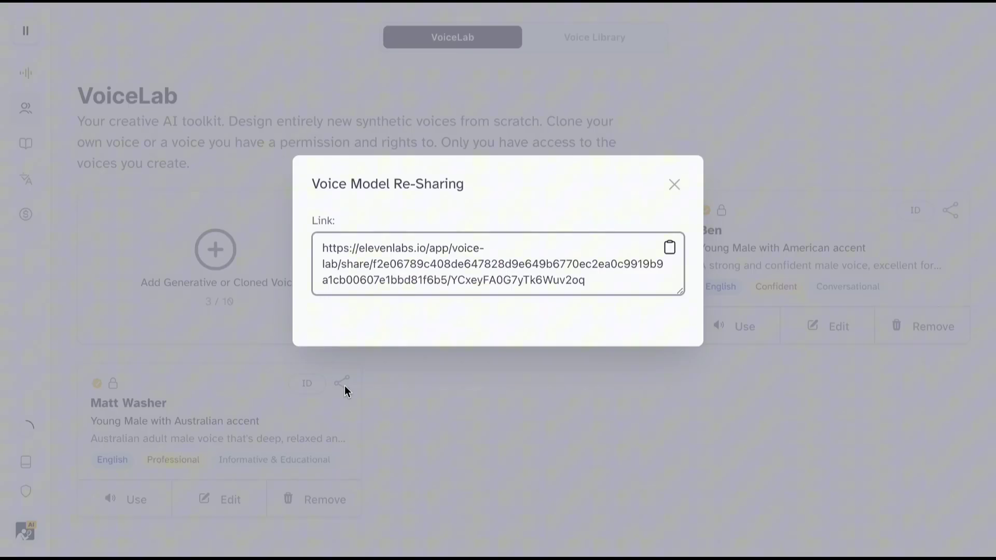
{"action": "left_click", "coordinate": [669, 250]}
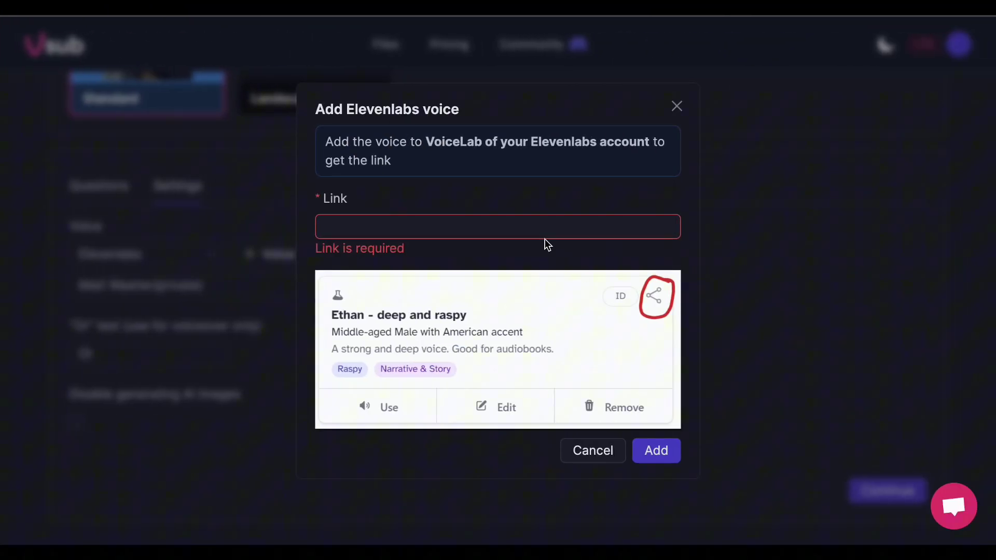
Add the copied ElevenLabs voice link as narrator and generate the video
{"action": "left_click", "coordinate": [529, 224]}
{"action": "key", "text": "ctrl+v"}
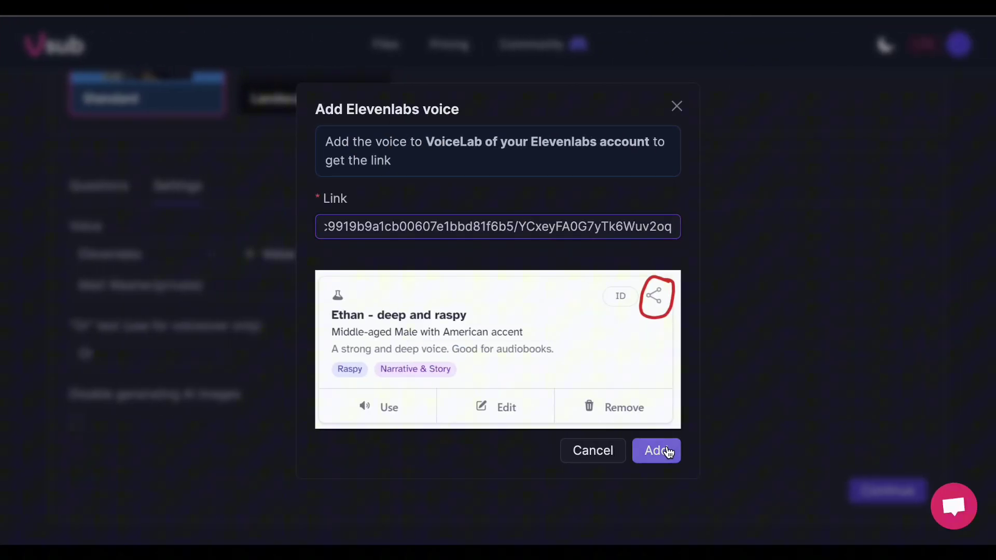
{"action": "left_click", "coordinate": [668, 451]}
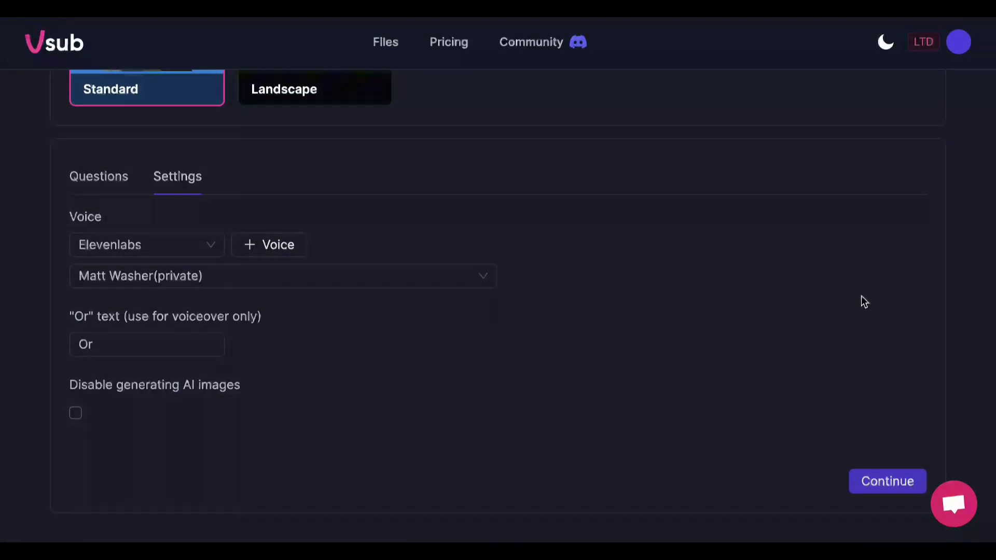
{"action": "left_click", "coordinate": [902, 490]}
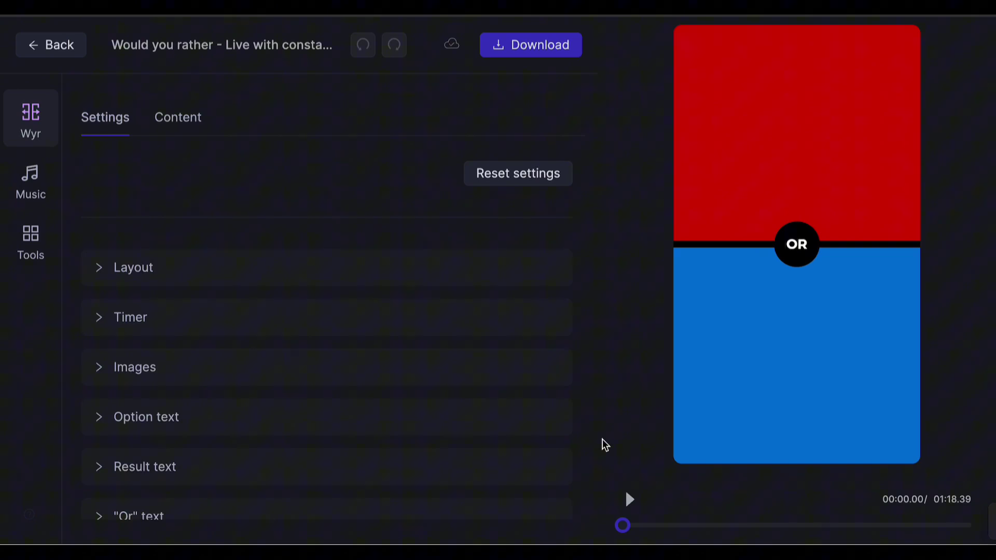
Play and pause the preview, then expand the Layout, Timer, Images and Option text settings
{"action": "left_click", "coordinate": [630, 502]}
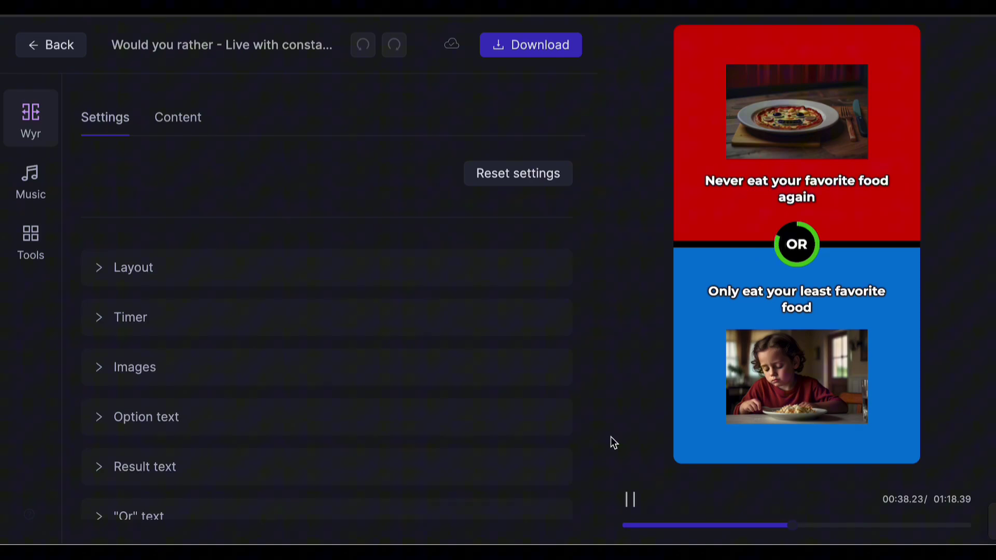
{"action": "left_click", "coordinate": [629, 499]}
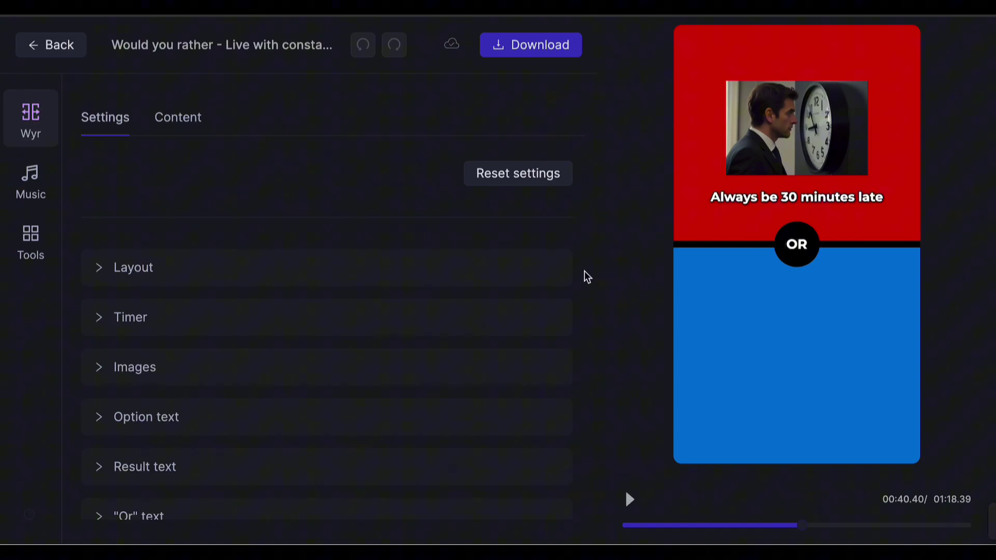
{"action": "left_click", "coordinate": [191, 267]}
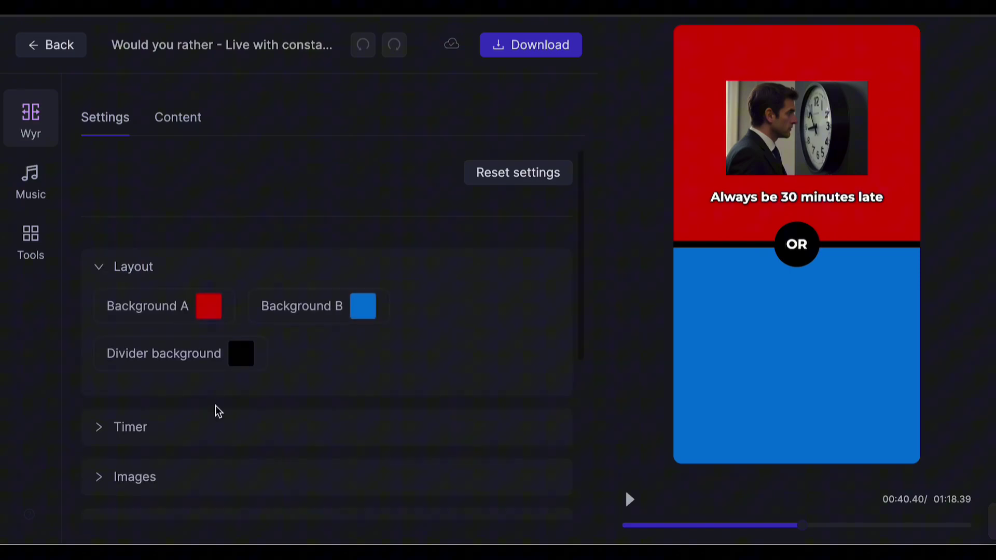
{"action": "scroll", "coordinate": [215, 363], "scroll_direction": "down", "scroll_amount": 3}
{"action": "left_click", "coordinate": [213, 307]}
{"action": "scroll", "coordinate": [261, 438], "scroll_direction": "down", "scroll_amount": 2}
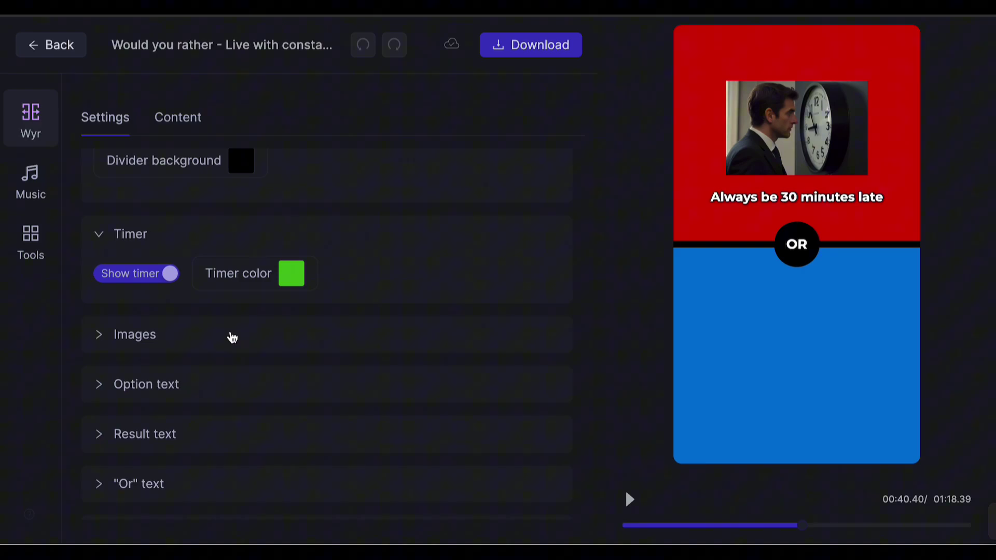
{"action": "left_click", "coordinate": [228, 334]}
{"action": "scroll", "coordinate": [230, 335], "scroll_direction": "down", "scroll_amount": 3}
{"action": "left_click", "coordinate": [221, 367]}
{"action": "scroll", "coordinate": [220, 363], "scroll_direction": "down", "scroll_amount": 5}
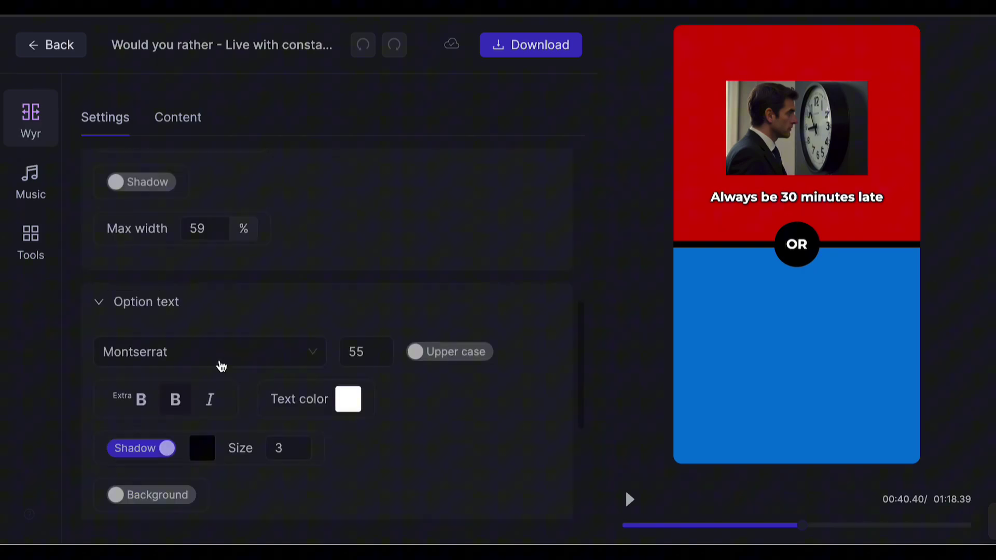
Expand the Result text, Or text, Comments and Sounds settings for review
{"action": "left_click", "coordinate": [219, 363]}
{"action": "scroll", "coordinate": [220, 360], "scroll_direction": "down", "scroll_amount": 3}
{"action": "scroll", "coordinate": [220, 352], "scroll_direction": "down", "scroll_amount": 4}
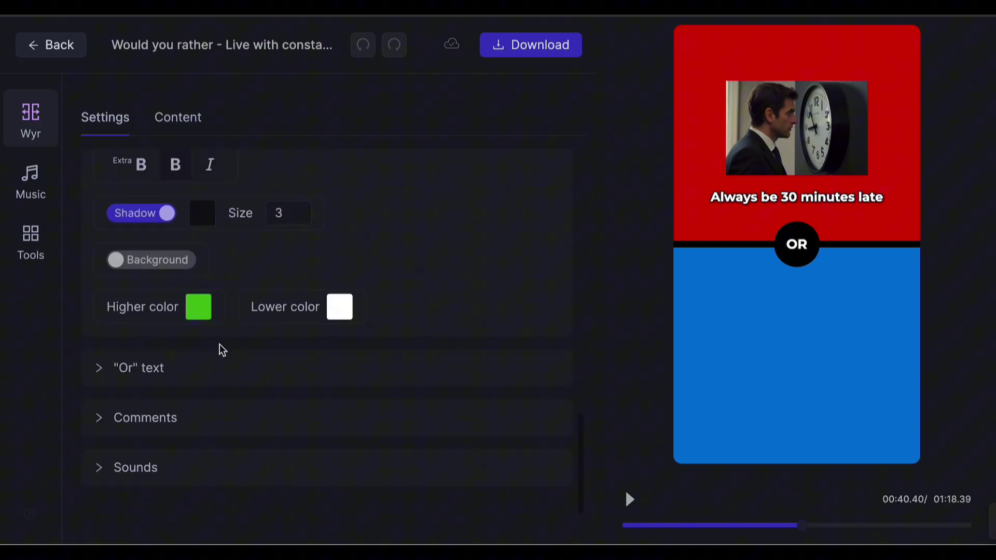
{"action": "left_click", "coordinate": [220, 378]}
{"action": "scroll", "coordinate": [220, 376], "scroll_direction": "down", "scroll_amount": 3}
{"action": "left_click", "coordinate": [218, 403]}
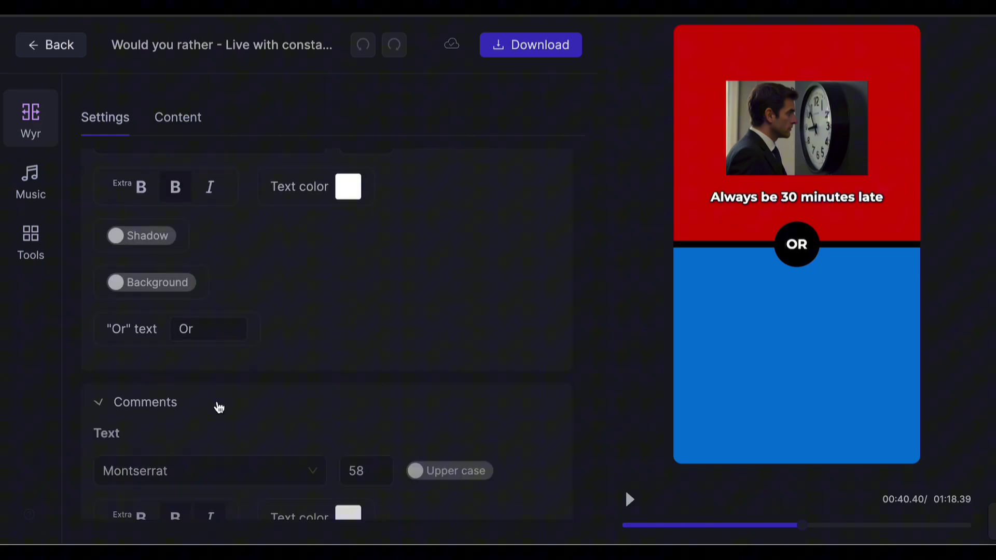
{"action": "scroll", "coordinate": [218, 407], "scroll_direction": "down", "scroll_amount": 4}
{"action": "left_click", "coordinate": [219, 466]}
{"action": "scroll", "coordinate": [220, 468], "scroll_direction": "down", "scroll_amount": 2}
{"action": "scroll", "coordinate": [222, 469], "scroll_direction": "down", "scroll_amount": 1}
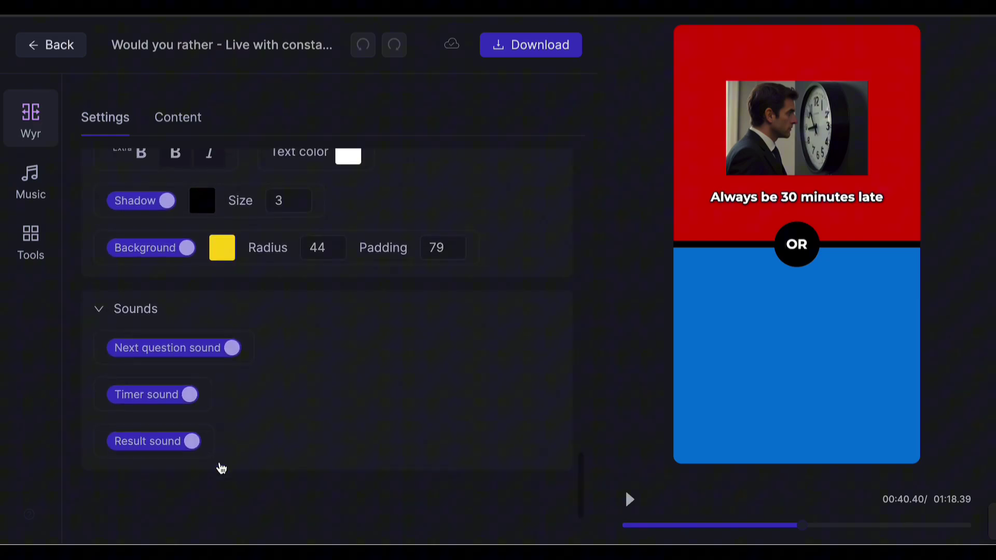
{"action": "scroll", "coordinate": [220, 467], "scroll_direction": "up", "scroll_amount": 15}
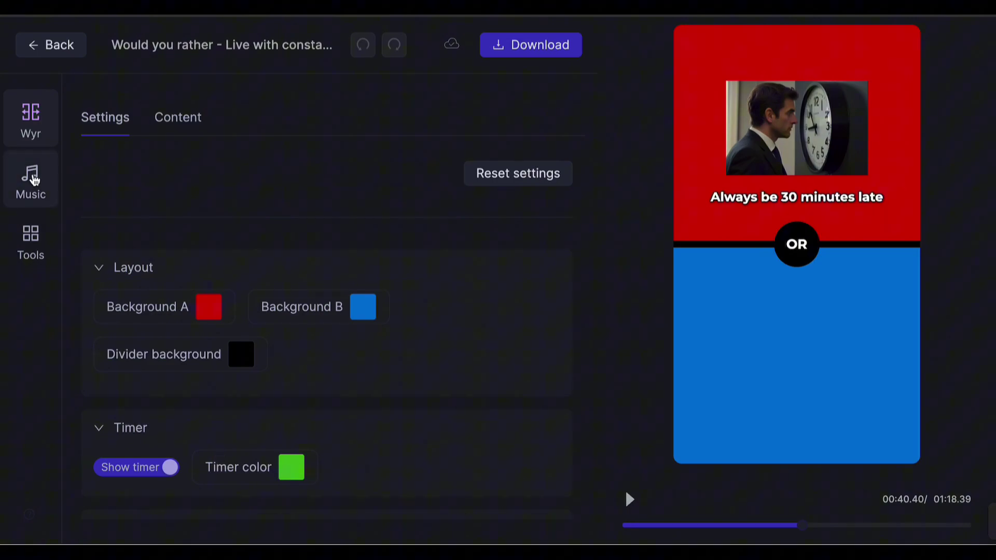
After previewing Snowfall, set Nintendo Wii Mii as background music at volume about 49
{"action": "left_click", "coordinate": [34, 180]}
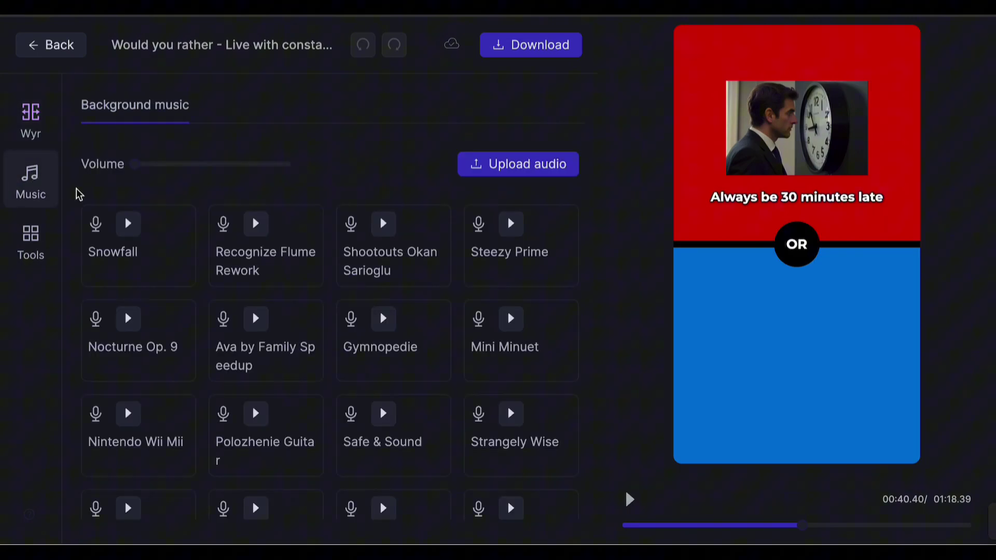
{"action": "left_click", "coordinate": [128, 225]}
{"action": "left_click", "coordinate": [130, 224]}
{"action": "scroll", "coordinate": [149, 298], "scroll_direction": "down", "scroll_amount": 1}
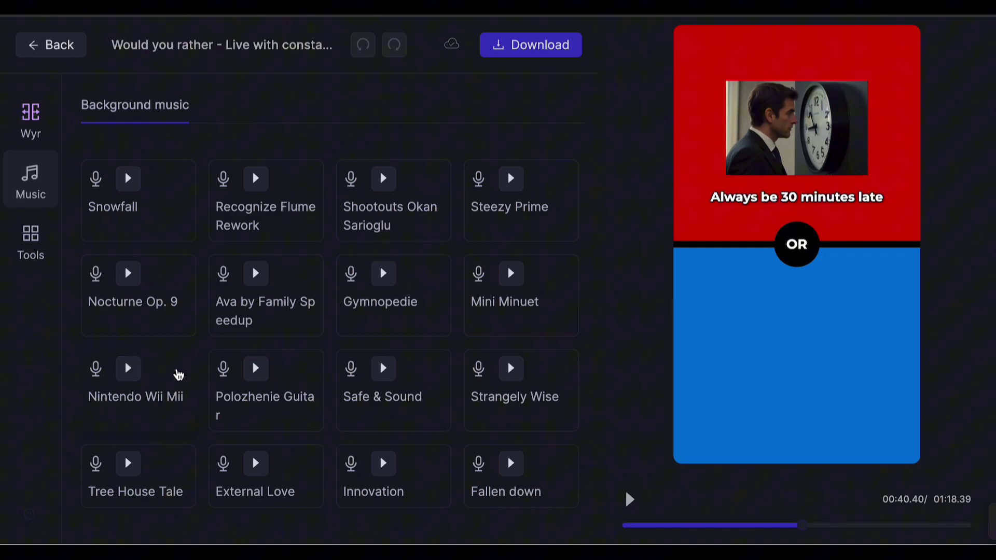
{"action": "left_click", "coordinate": [174, 376]}
{"action": "scroll", "coordinate": [156, 280], "scroll_direction": "up", "scroll_amount": 1}
{"action": "left_click_drag", "start_coordinate": [135, 164], "coordinate": [212, 167]}
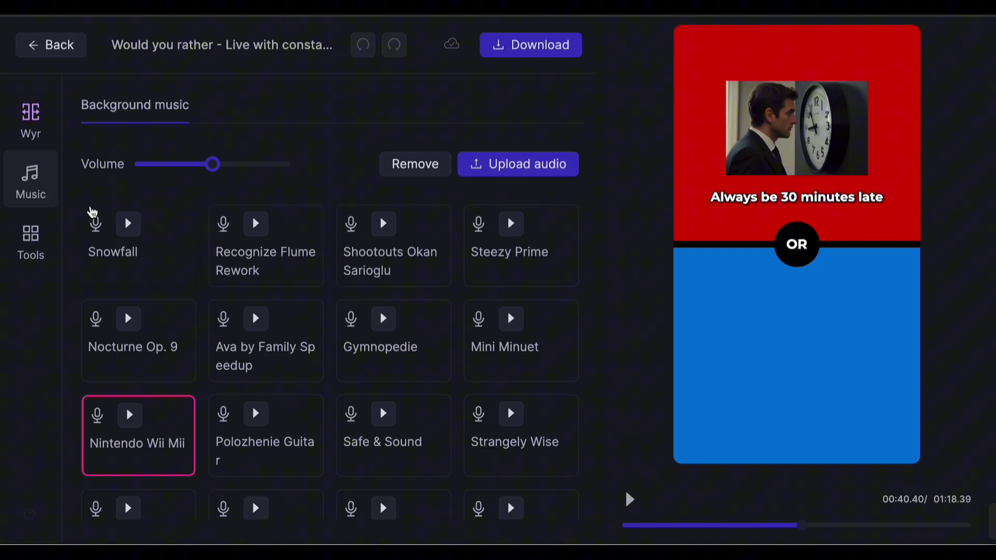
{"action": "left_click", "coordinate": [33, 245]}
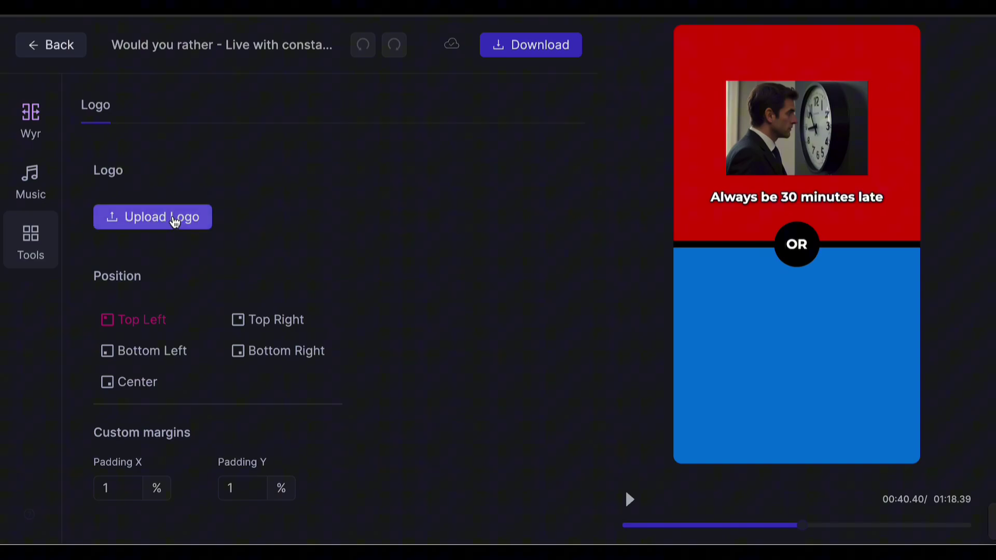
Use secret.png as the logo and place it in the bottom-left corner
{"action": "left_click", "coordinate": [174, 220]}
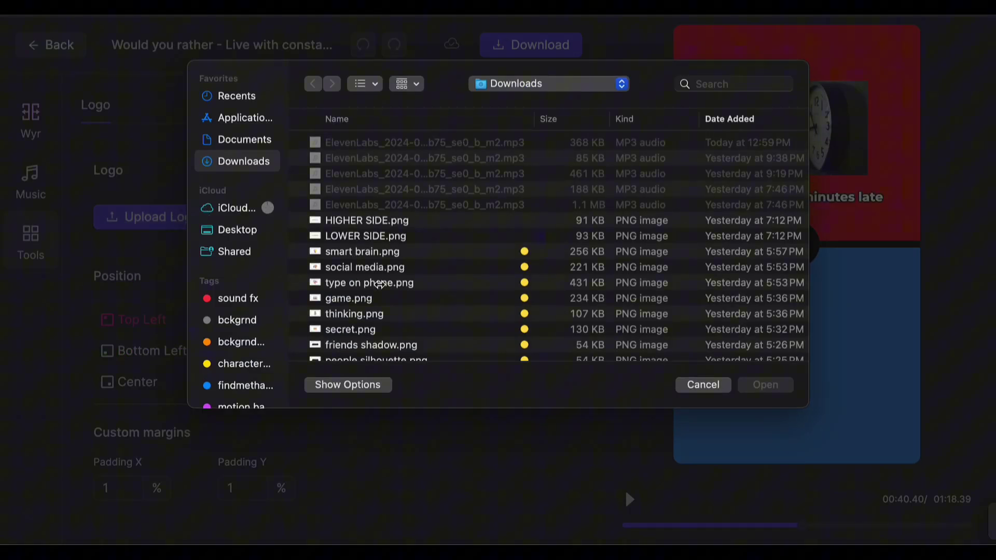
{"action": "scroll", "coordinate": [378, 251], "scroll_direction": "down", "scroll_amount": 3}
{"action": "double_click", "coordinate": [372, 262]}
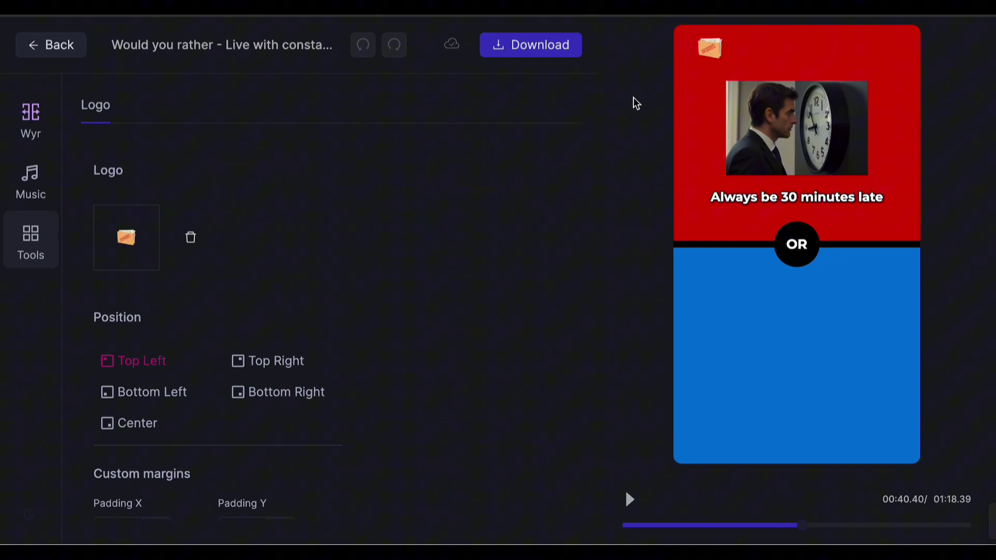
{"action": "scroll", "coordinate": [277, 283], "scroll_direction": "down", "scroll_amount": 2}
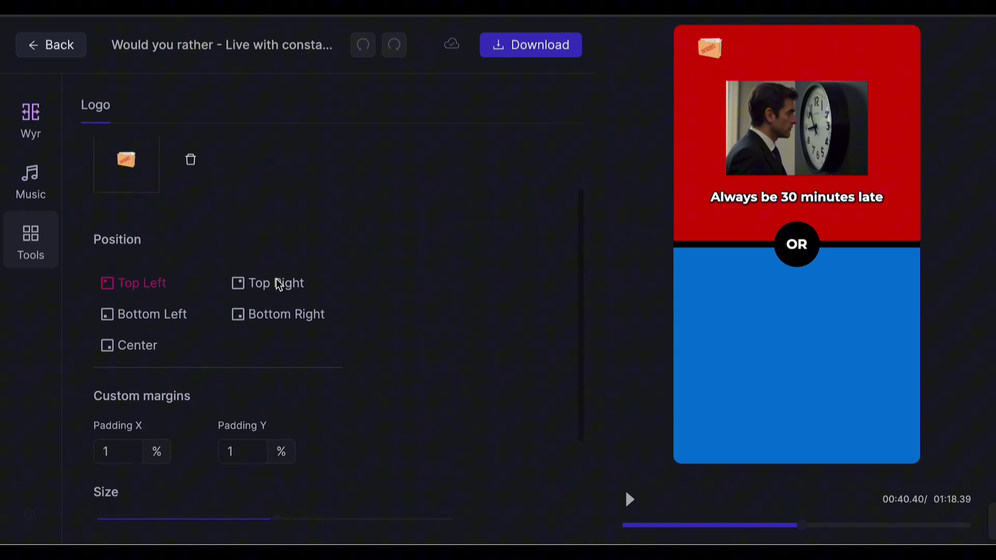
{"action": "left_click", "coordinate": [239, 303]}
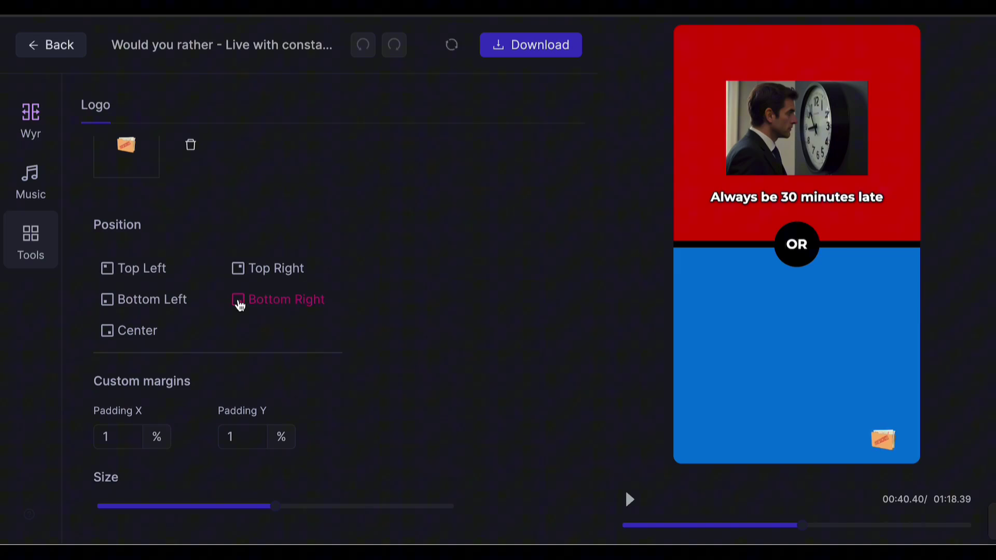
{"action": "left_click", "coordinate": [107, 299]}
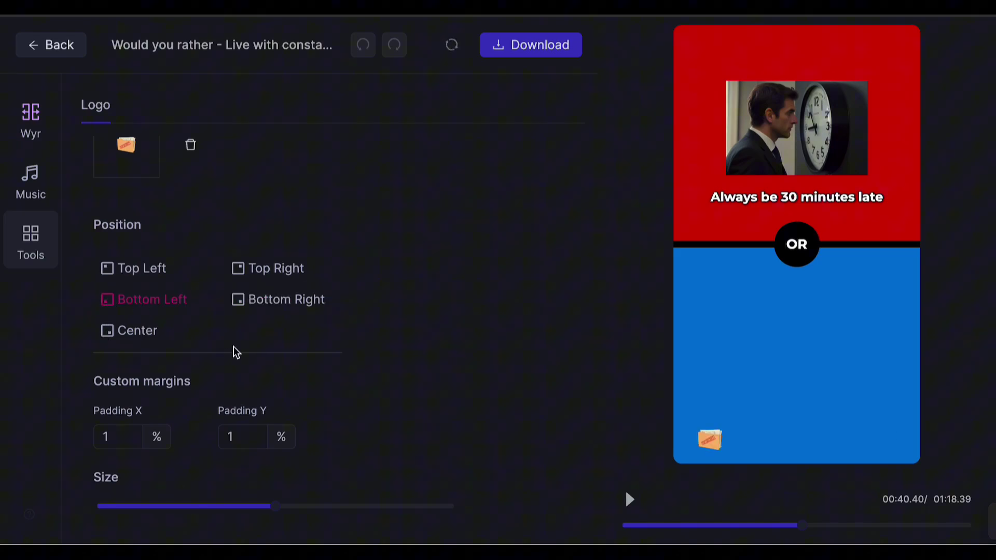
Set logo padding X and Y to 0, size about 150, half opacity, then delete the logo
{"action": "scroll", "coordinate": [236, 349], "scroll_direction": "down", "scroll_amount": 2}
{"action": "left_click", "coordinate": [133, 348]}
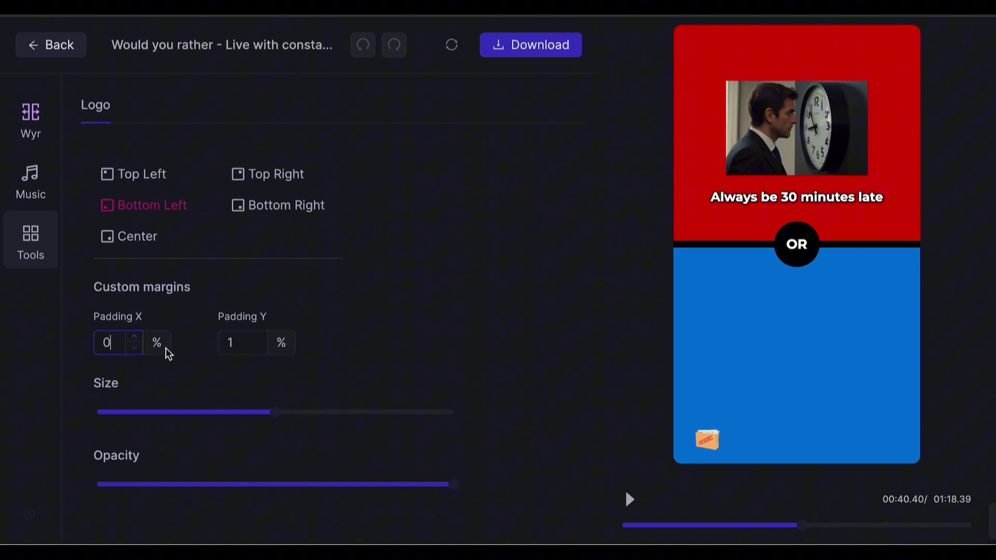
{"action": "left_click", "coordinate": [259, 349]}
{"action": "left_click_drag", "start_coordinate": [274, 409], "coordinate": [364, 409]}
{"action": "left_click_drag", "start_coordinate": [453, 481], "coordinate": [279, 479]}
{"action": "scroll", "coordinate": [326, 448], "scroll_direction": "up", "scroll_amount": 4}
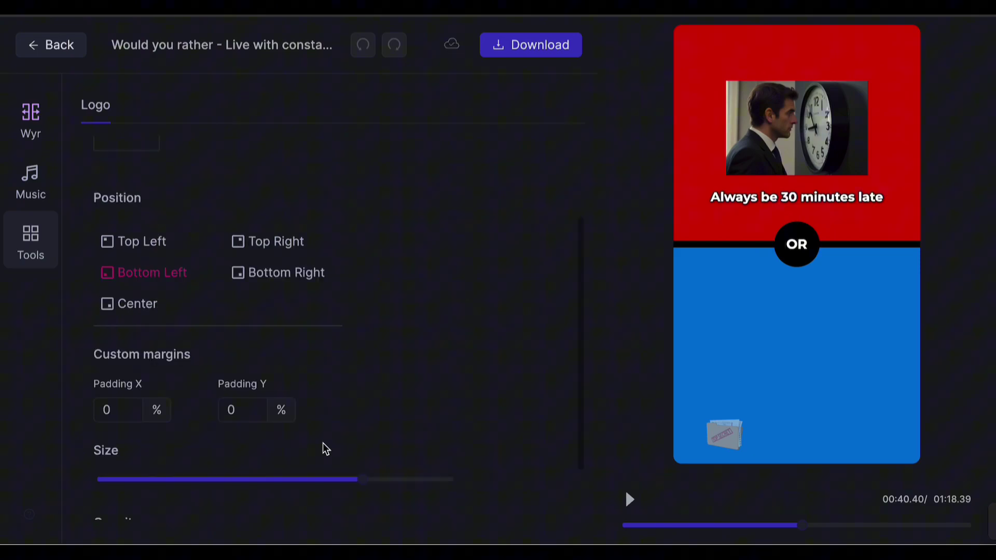
{"action": "left_click", "coordinate": [191, 240]}
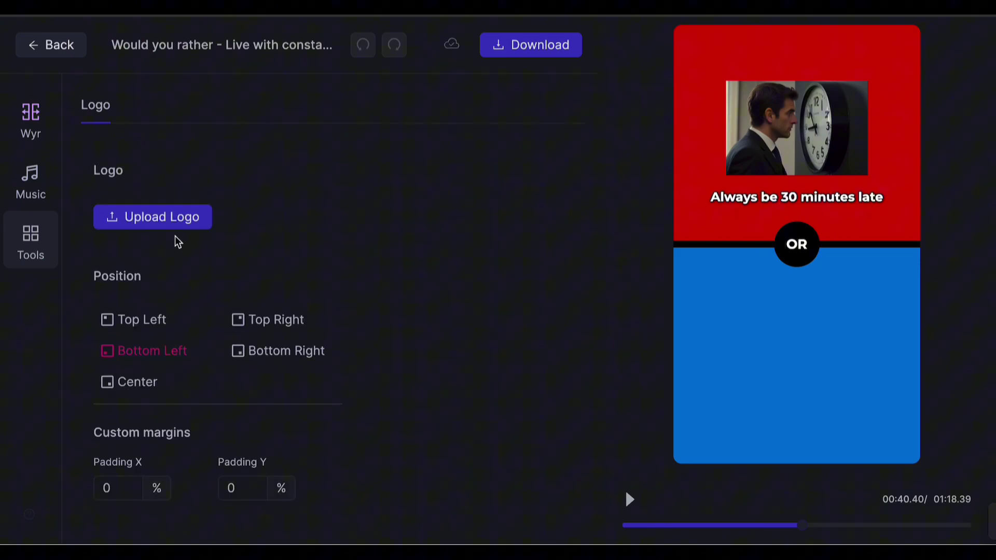
Return to the Wyr settings, rewind the preview to 0:00 and play it
{"action": "left_click", "coordinate": [32, 113]}
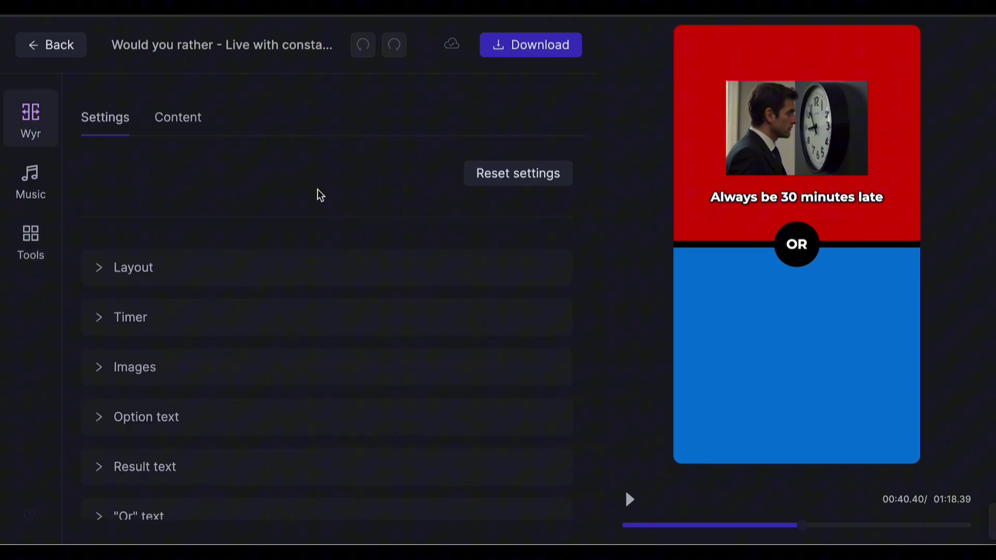
{"action": "left_click_drag", "start_coordinate": [796, 526], "coordinate": [599, 528]}
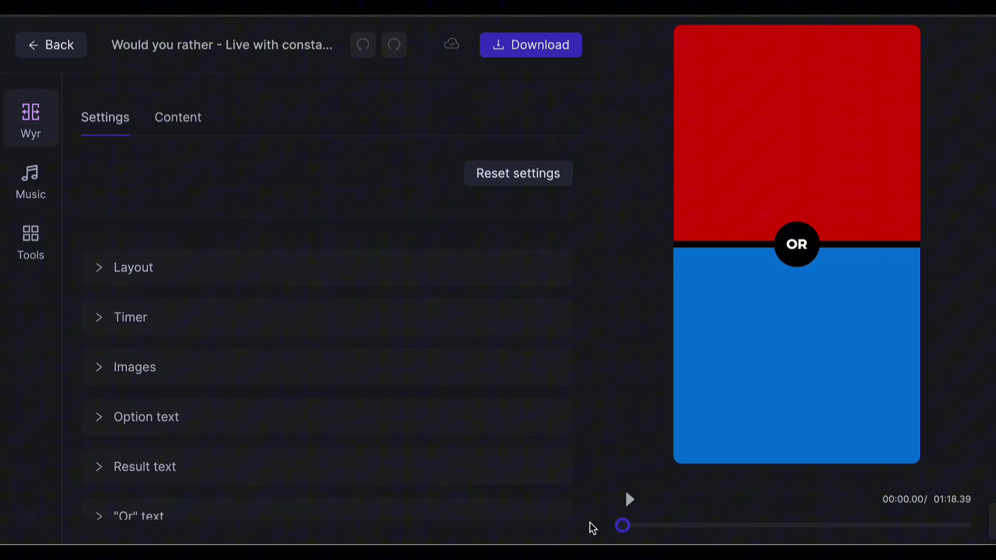
{"action": "left_click", "coordinate": [630, 499]}
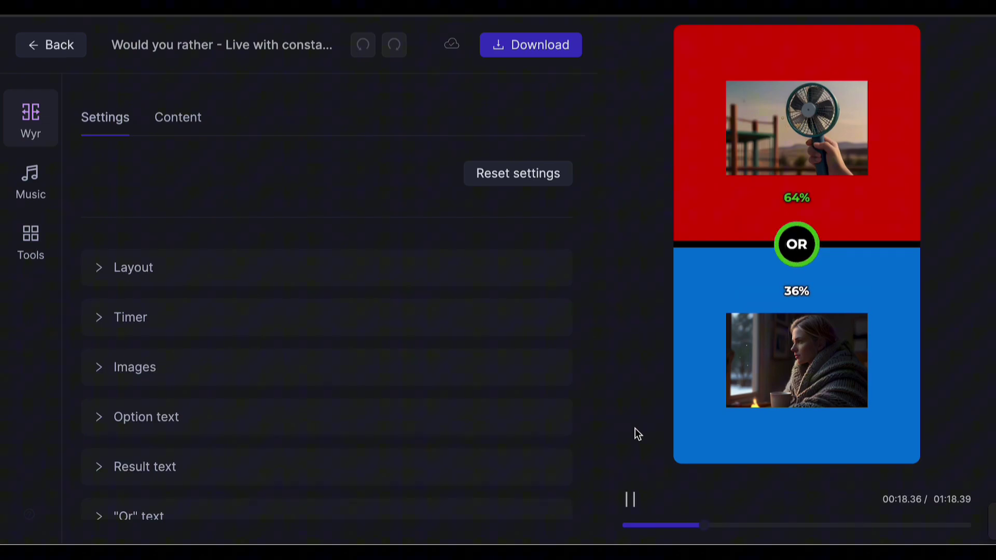
Replace the 'Have no phone for a month' option image with a pasted stock-photo URL
{"action": "left_click", "coordinate": [631, 499]}
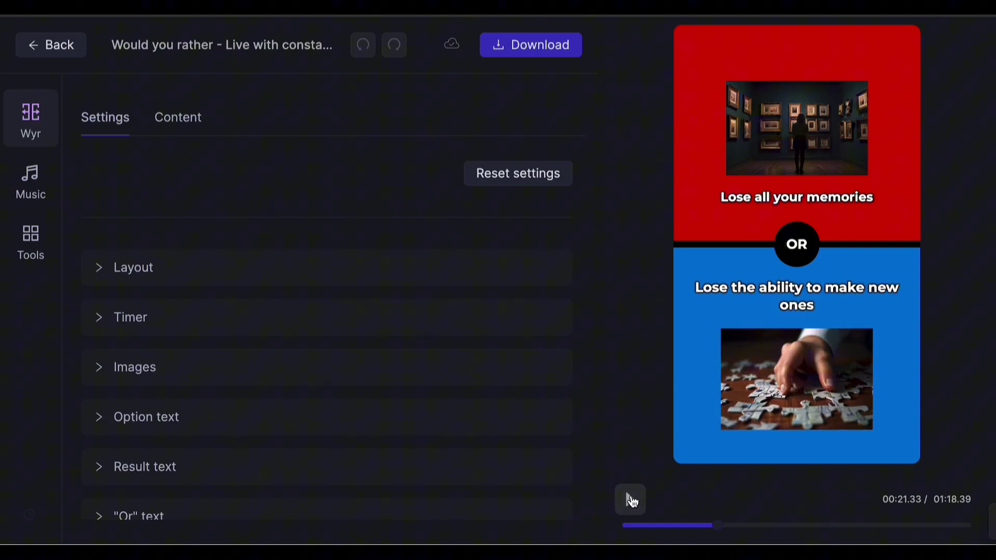
{"action": "left_click", "coordinate": [178, 120]}
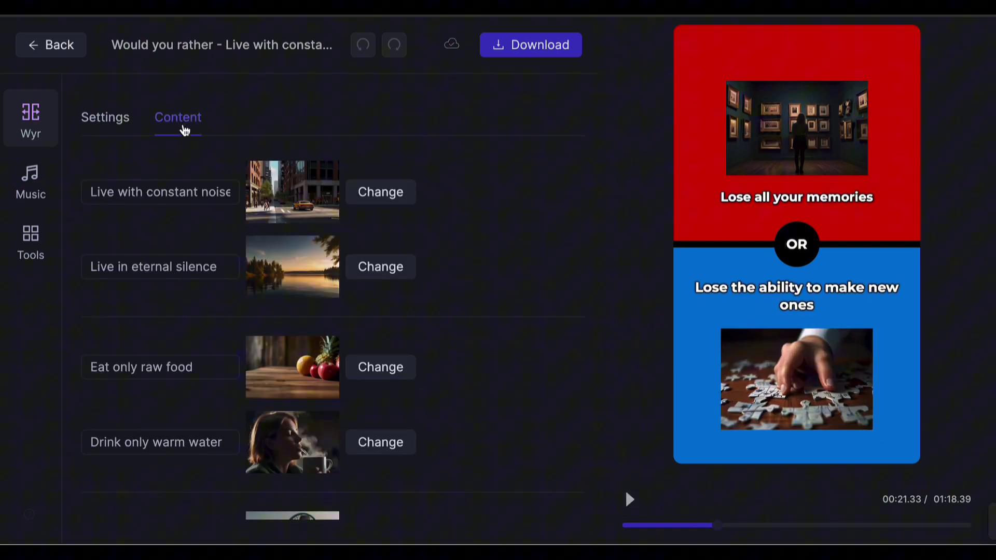
{"action": "scroll", "coordinate": [265, 284], "scroll_direction": "down", "scroll_amount": 4}
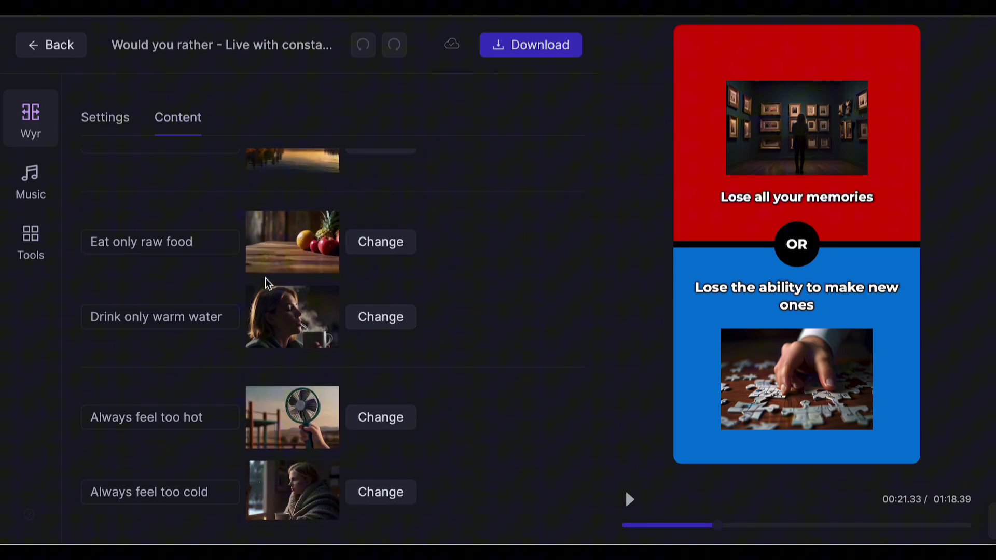
{"action": "scroll", "coordinate": [276, 371], "scroll_direction": "down", "scroll_amount": 5}
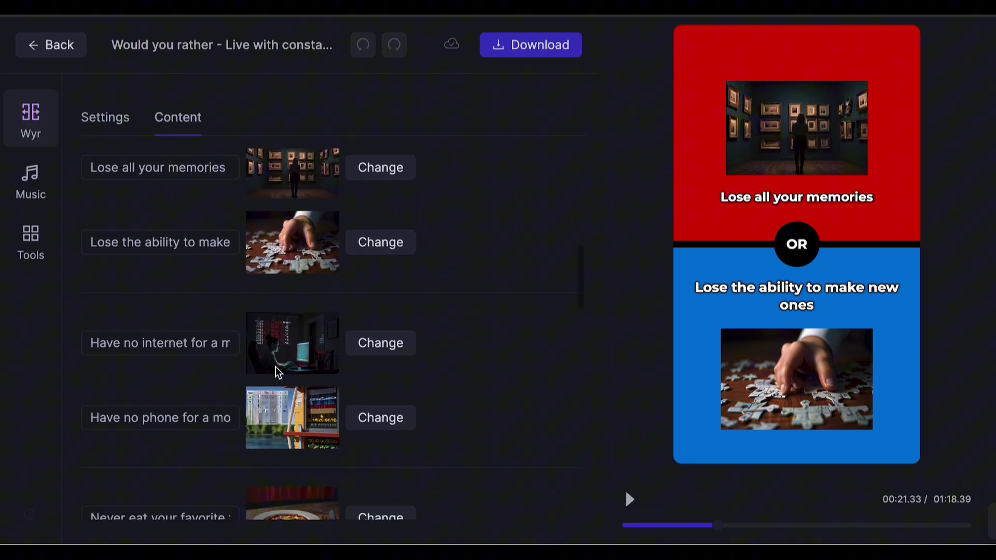
{"action": "scroll", "coordinate": [277, 372], "scroll_direction": "down", "scroll_amount": 1}
{"action": "scroll", "coordinate": [281, 441], "scroll_direction": "down", "scroll_amount": 3}
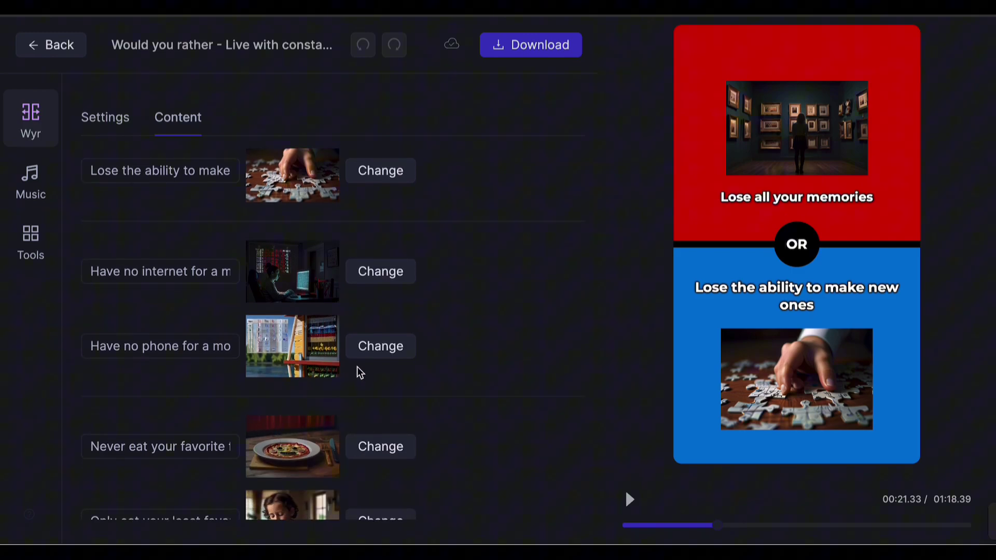
{"action": "left_click", "coordinate": [365, 357]}
{"action": "left_click", "coordinate": [394, 324]}
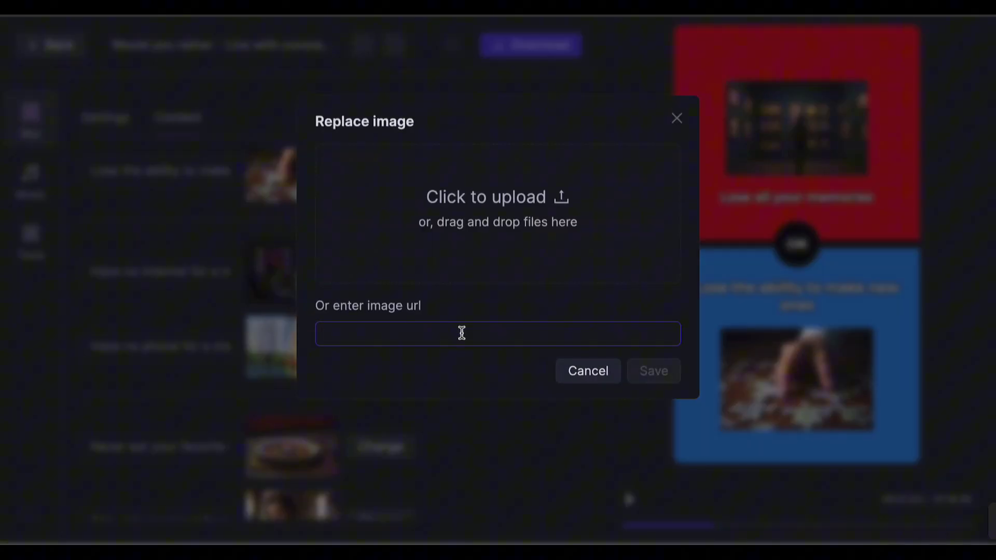
{"action": "key", "text": "ctrl+v"}
{"action": "left_click", "coordinate": [654, 383]}
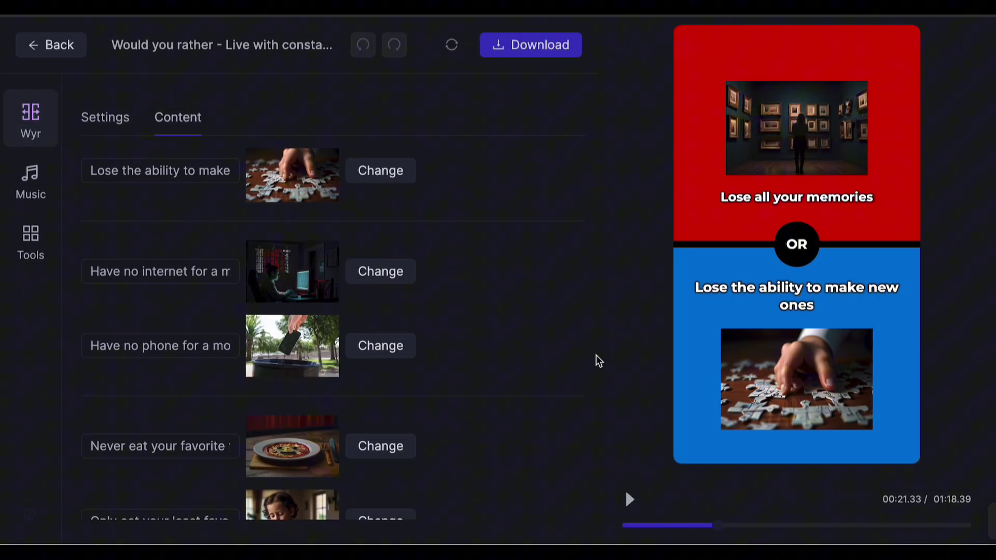
{"action": "scroll", "coordinate": [308, 349], "scroll_direction": "down", "scroll_amount": 4}
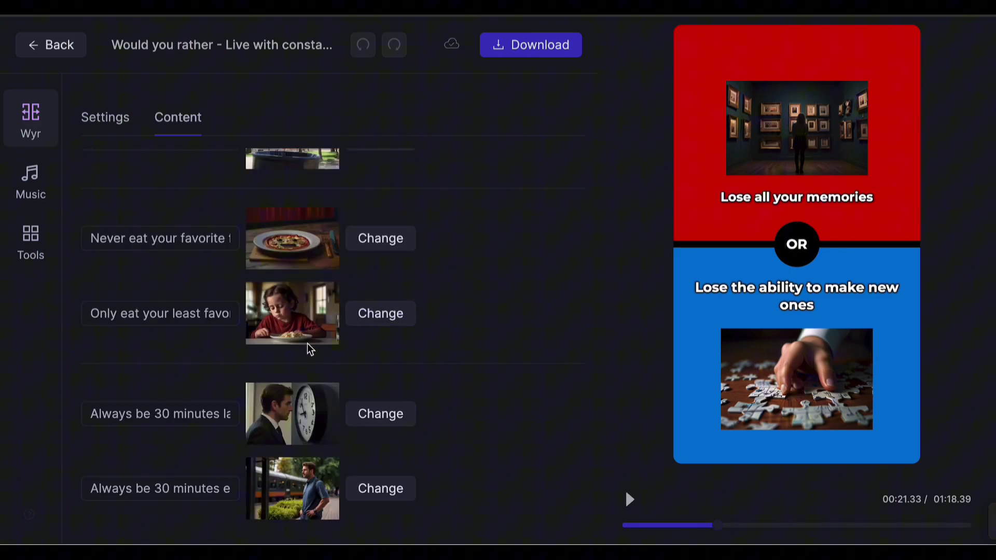
{"action": "left_click", "coordinate": [95, 120]}
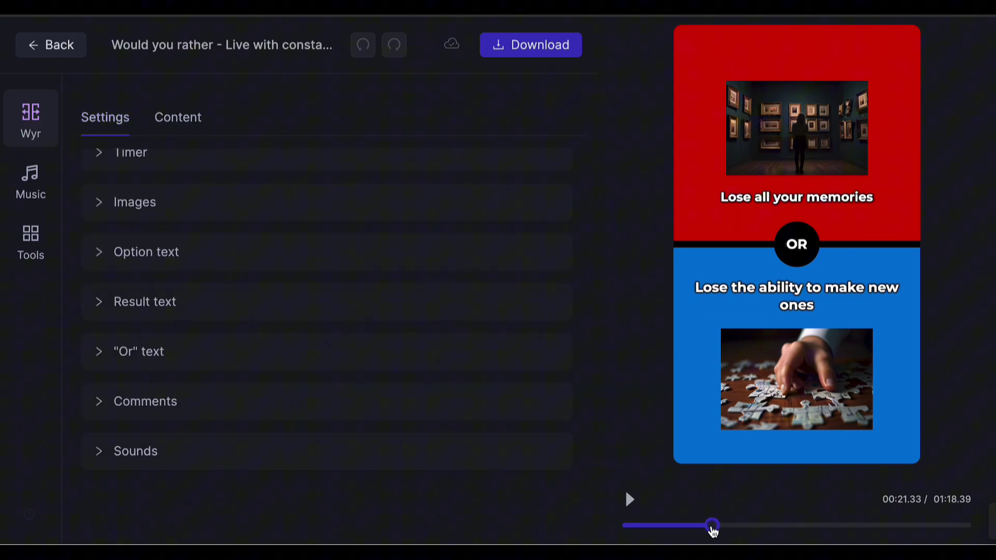
Rewind the preview to the start and download the rendered Would You Rather video
{"action": "left_click_drag", "start_coordinate": [715, 526], "coordinate": [607, 530]}
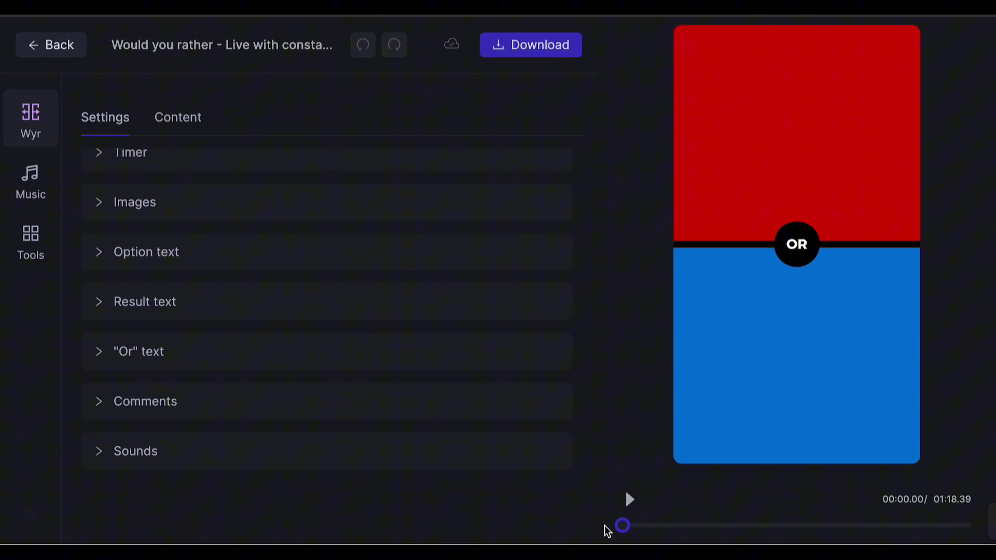
{"action": "left_click", "coordinate": [537, 55]}
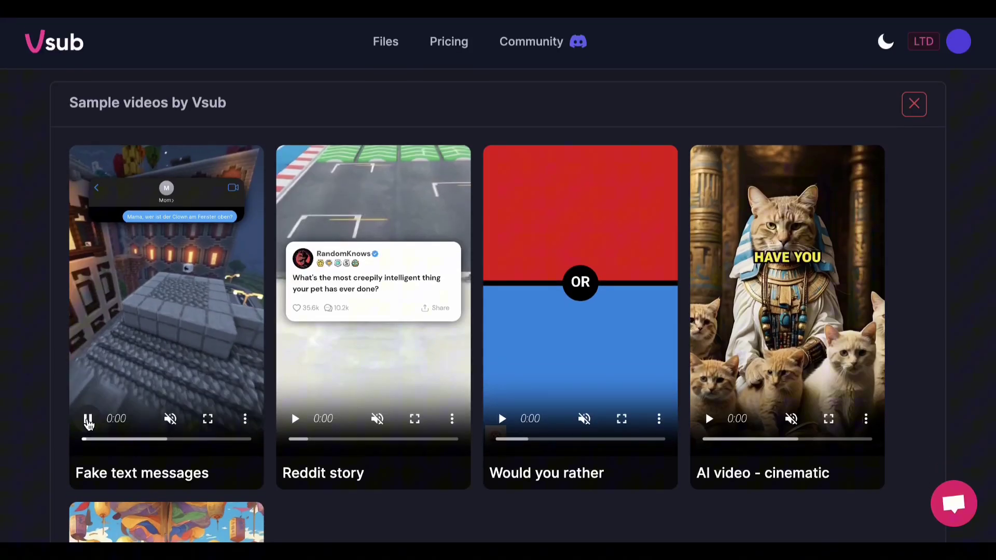
Play the Reddit story sample, then the AI video - anime sample further down the gallery
{"action": "left_click", "coordinate": [295, 418]}
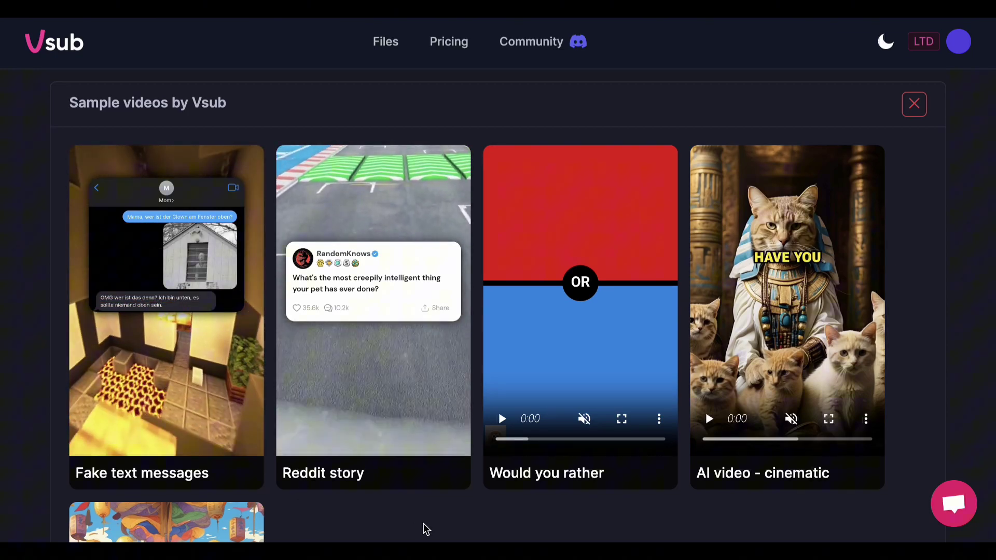
{"action": "scroll", "coordinate": [424, 527], "scroll_direction": "down", "scroll_amount": 2}
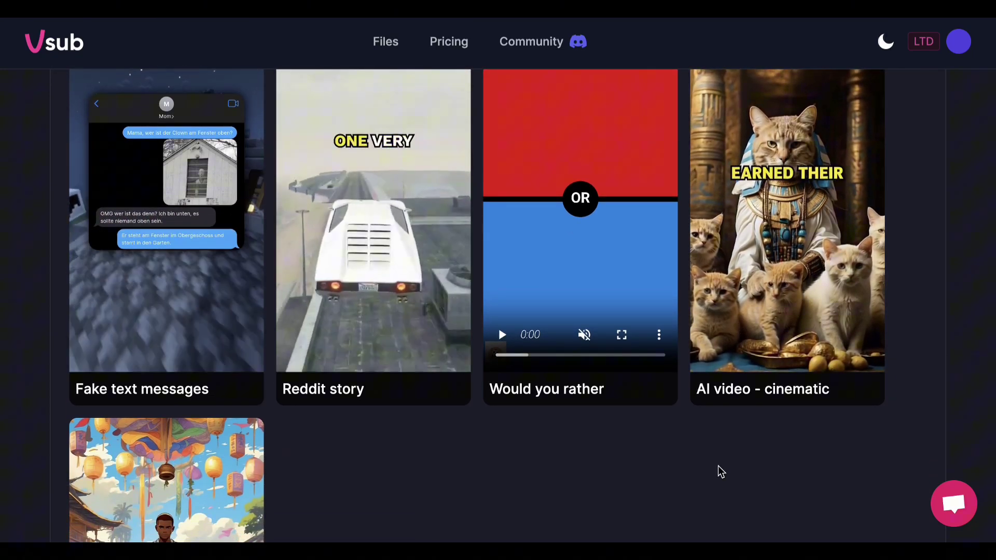
{"action": "scroll", "coordinate": [717, 469], "scroll_direction": "down", "scroll_amount": 3}
{"action": "left_click", "coordinate": [90, 495]}
{"action": "scroll", "coordinate": [413, 433], "scroll_direction": "down", "scroll_amount": 2}
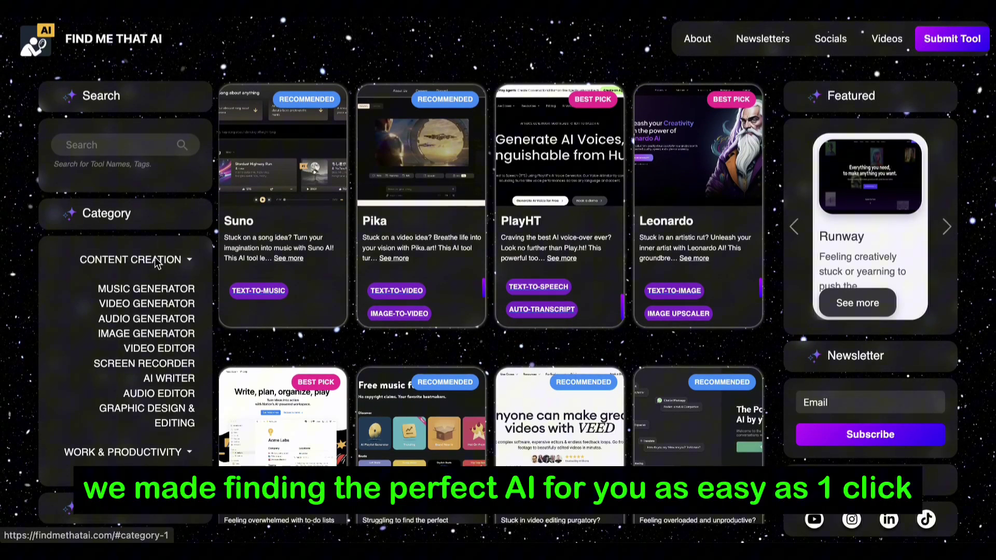
Filter the tool cards by the video generator category in the sidebar
{"action": "left_click", "coordinate": [159, 305]}
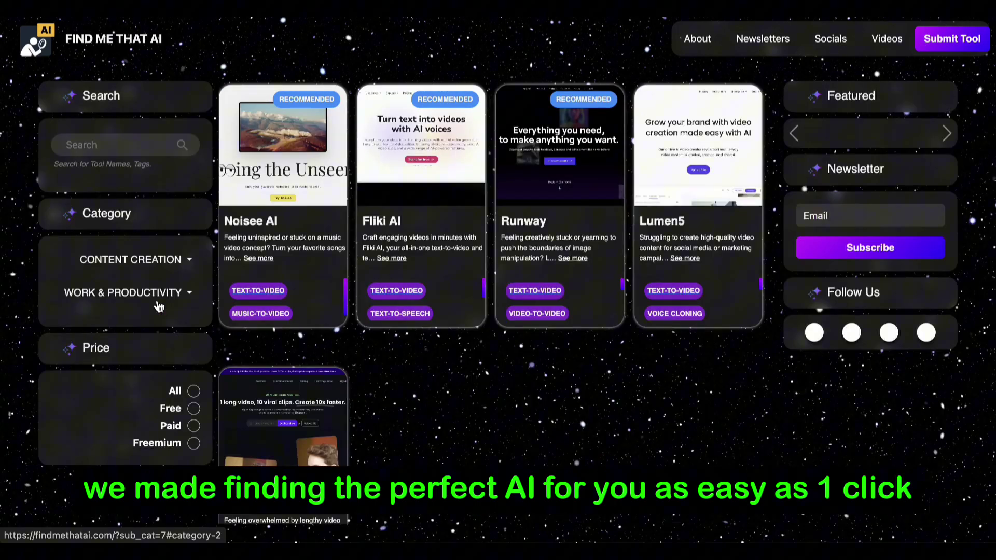